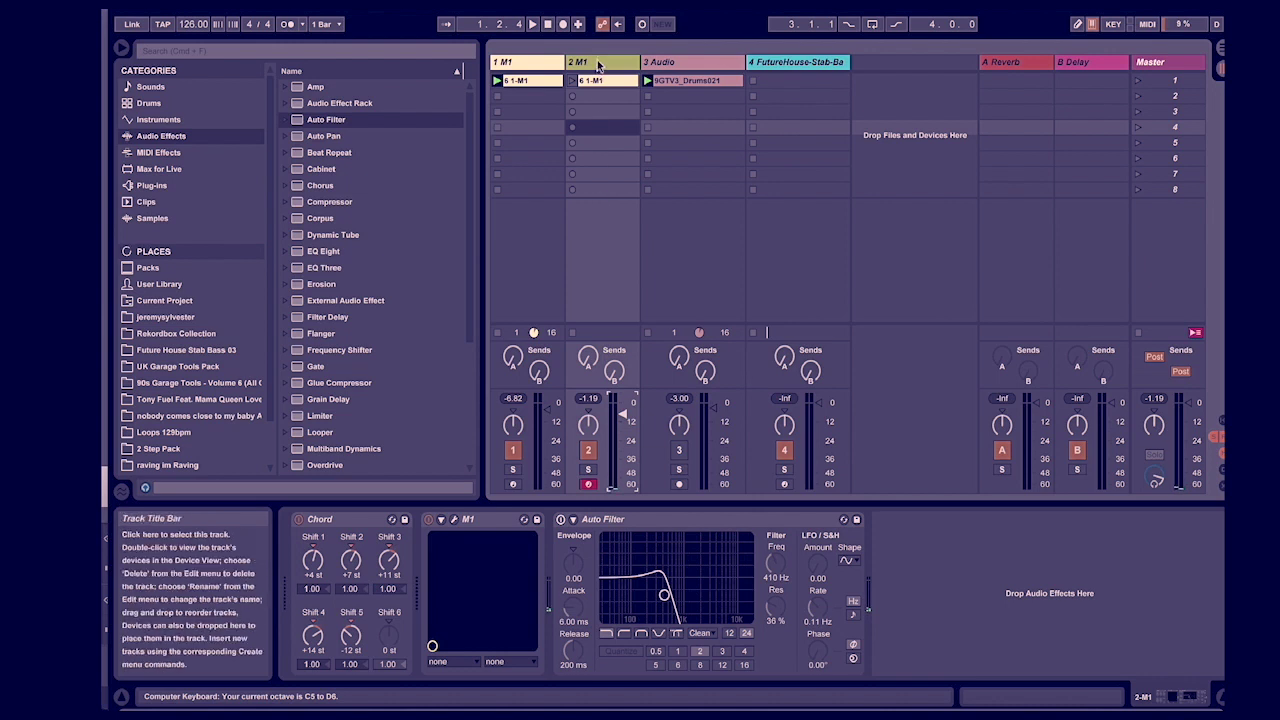
Lower the computer keyboard octave to start at C2 and play a test note on the second M1 track
key(z)
key(z)
click(1098, 693)
key(z)
key(z)
click(1155, 695)
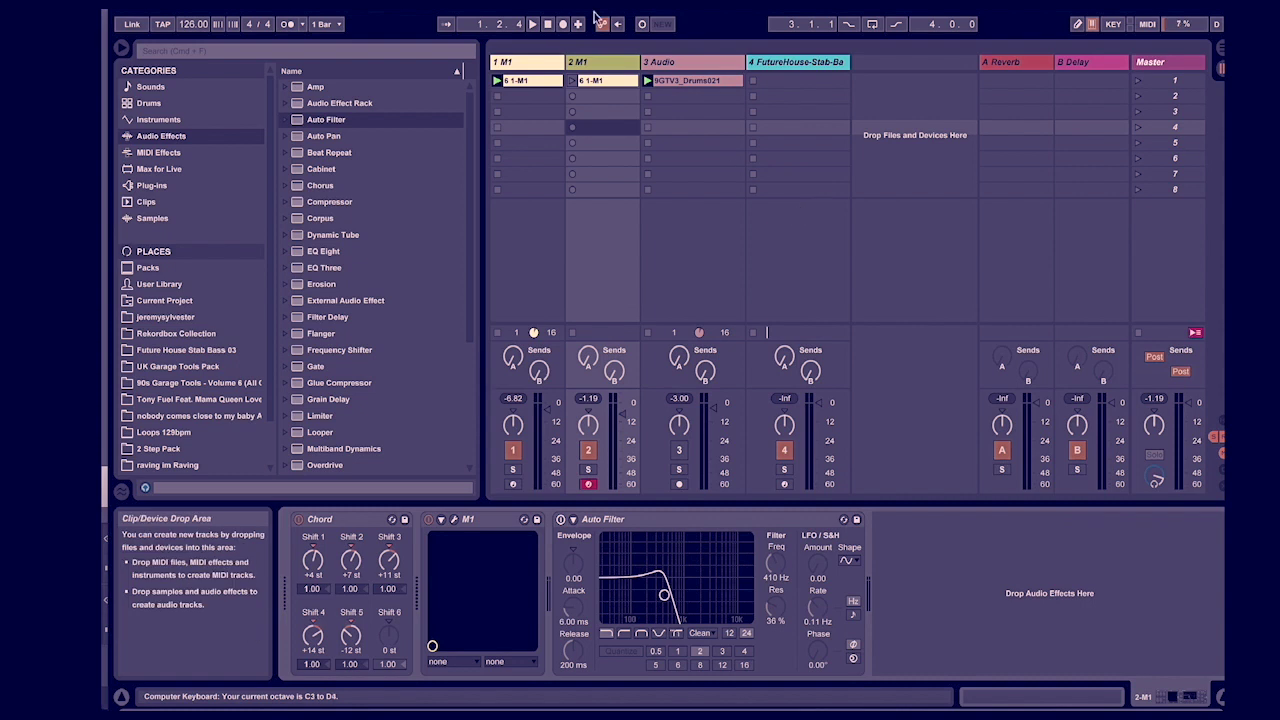
key(z)
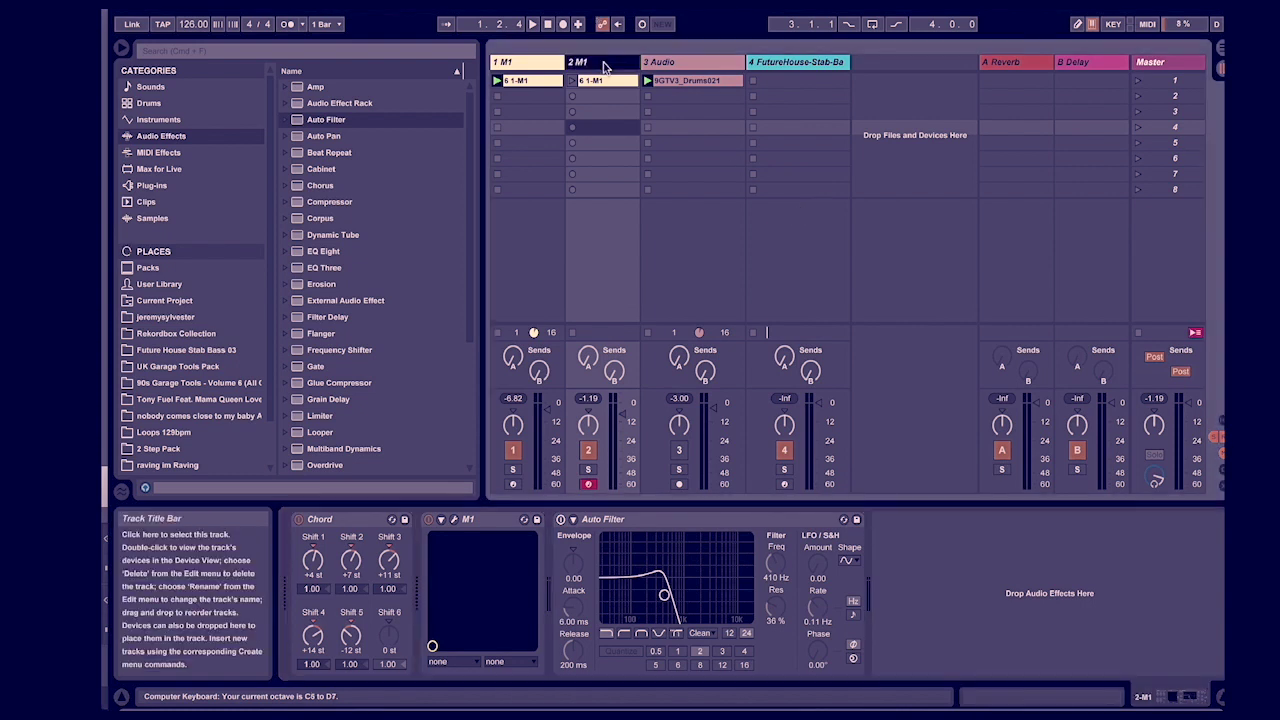
key(a)
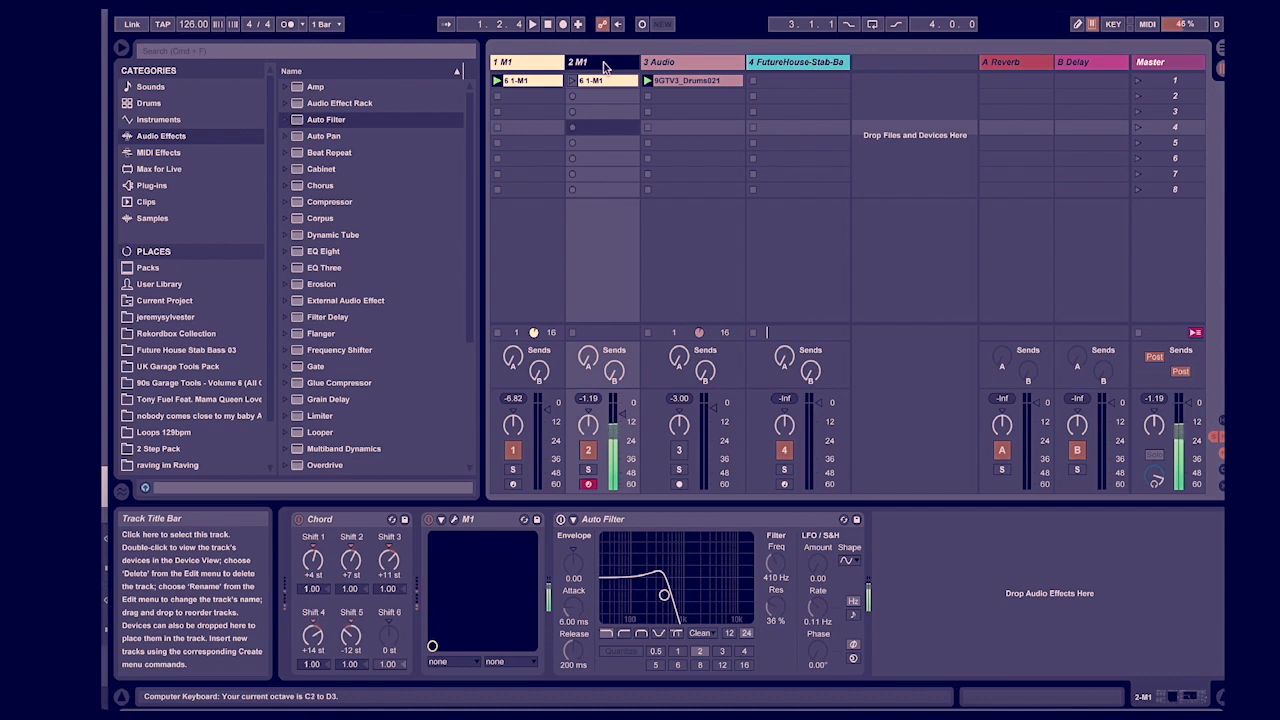
Start playback of the clips, play along on the second M1 track and unmute the drum loop track
key(space)
key(a)
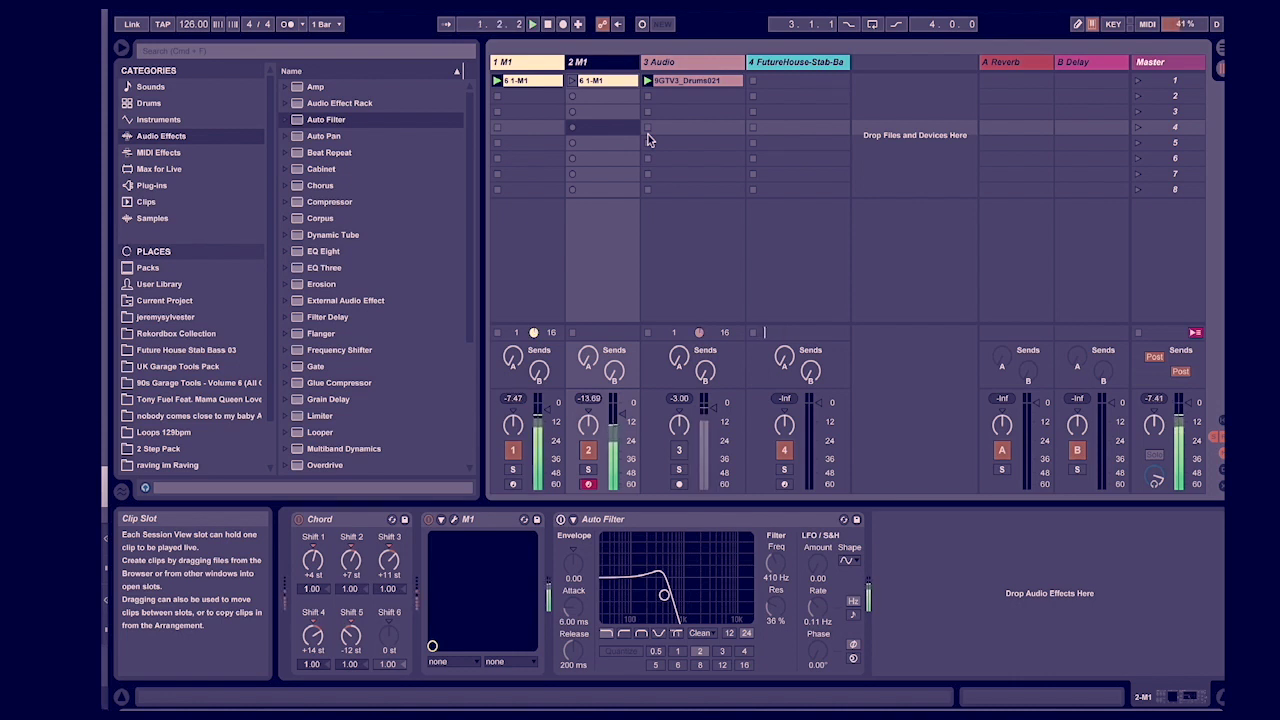
click(678, 450)
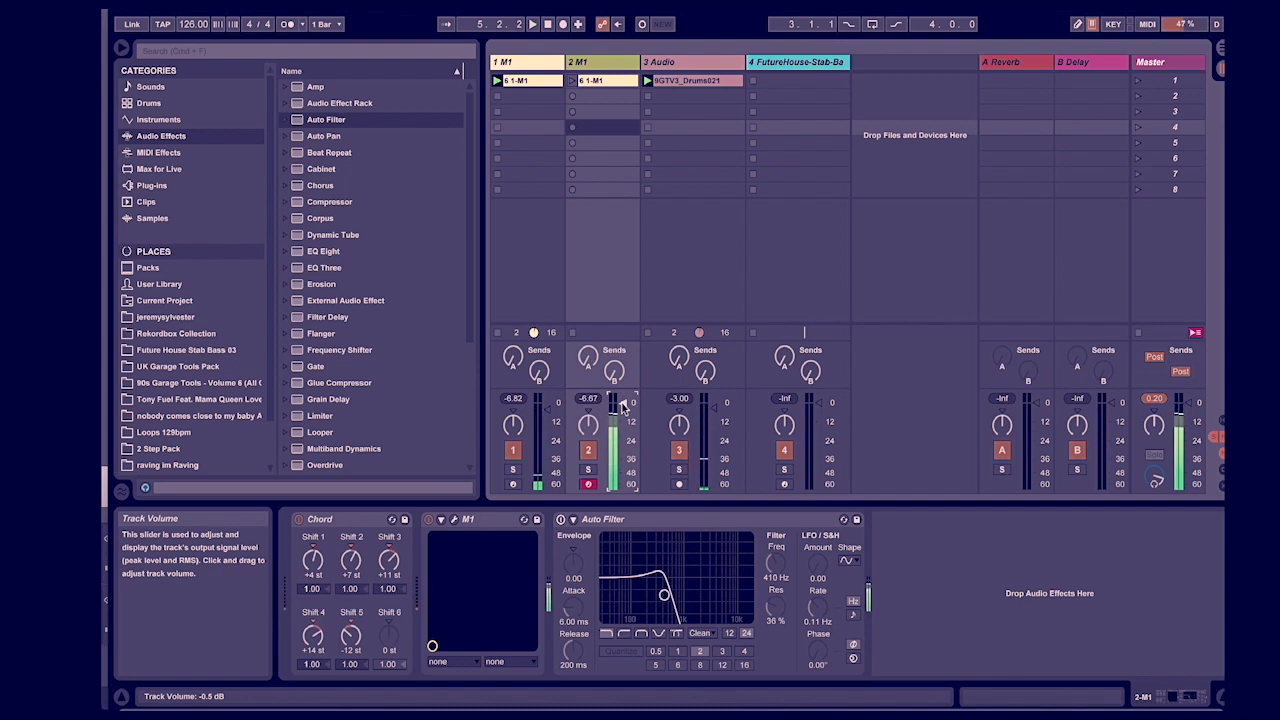
Open the Korg M1 instrument on the second M1 track and audition the Ana Piana and Hyper Pad combis
click(600, 62)
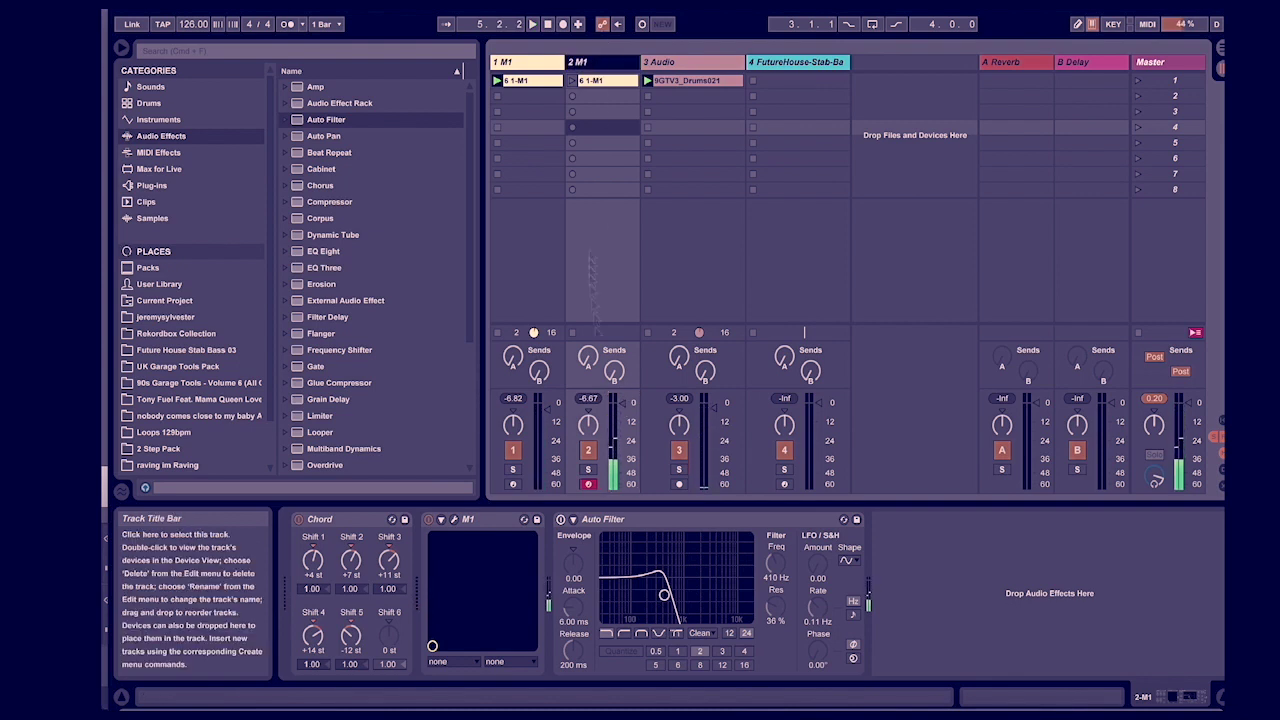
click(454, 519)
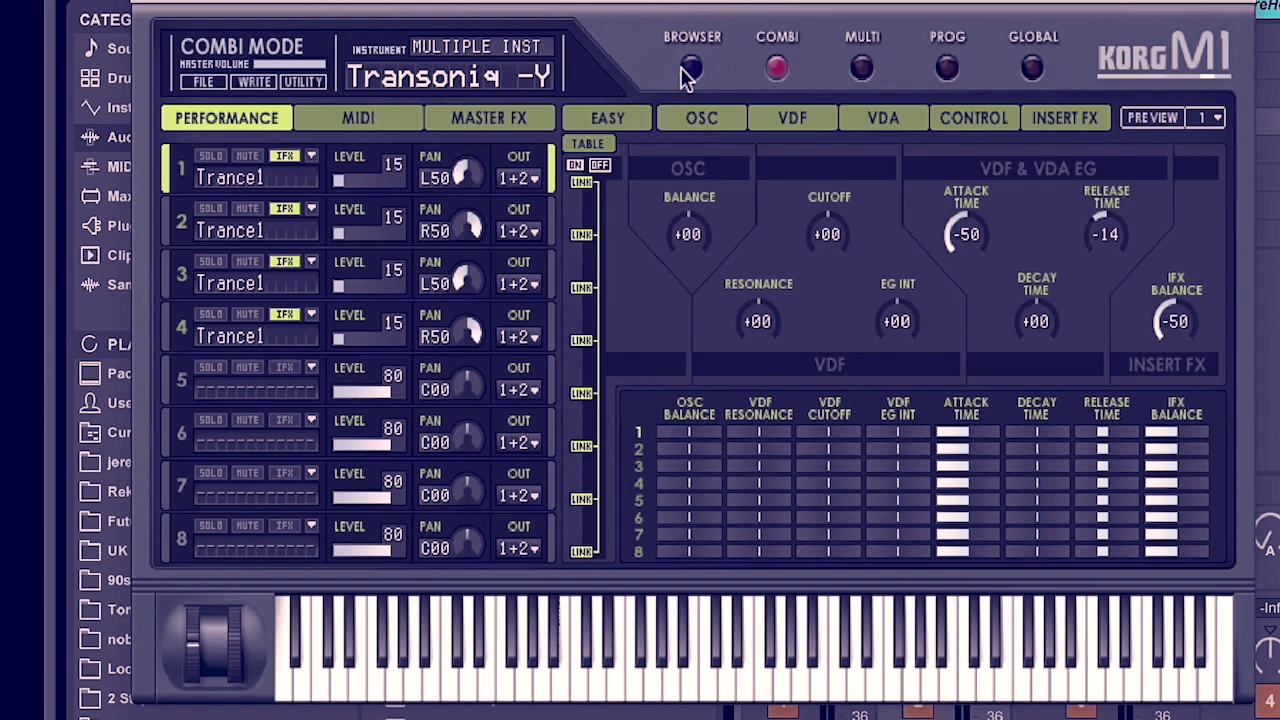
click(461, 98)
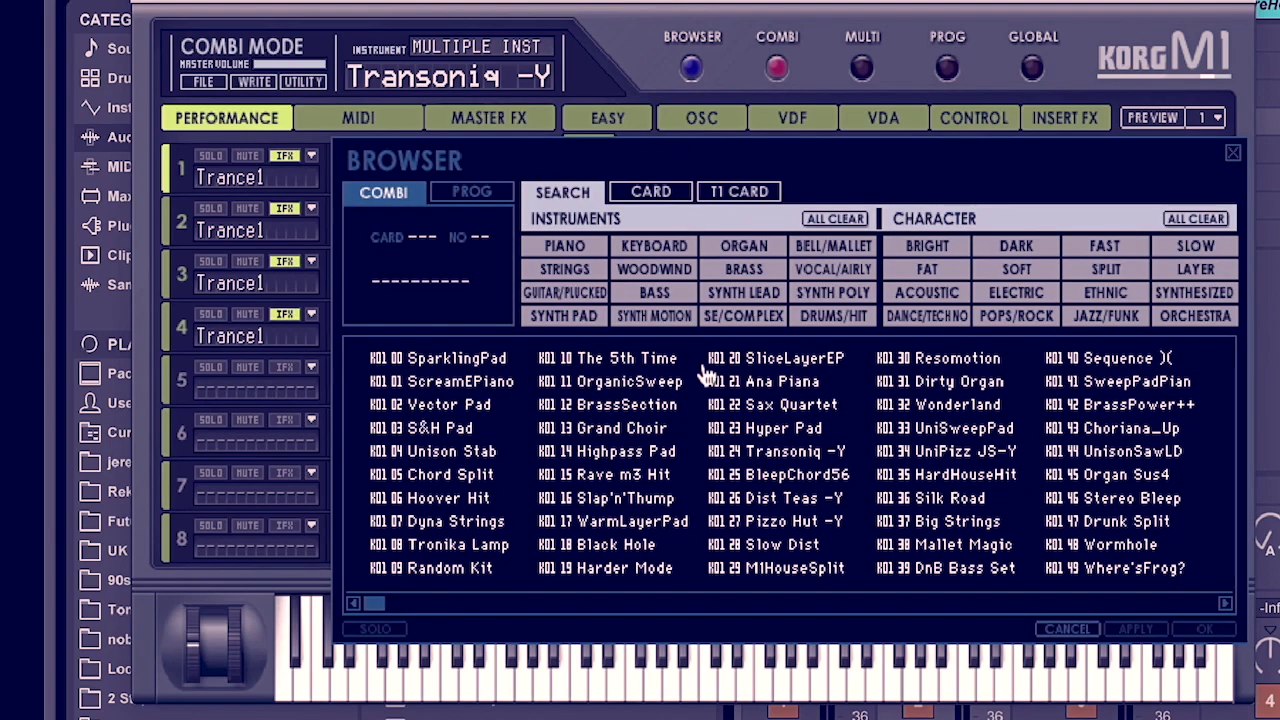
double_click(491, 274)
click(692, 70)
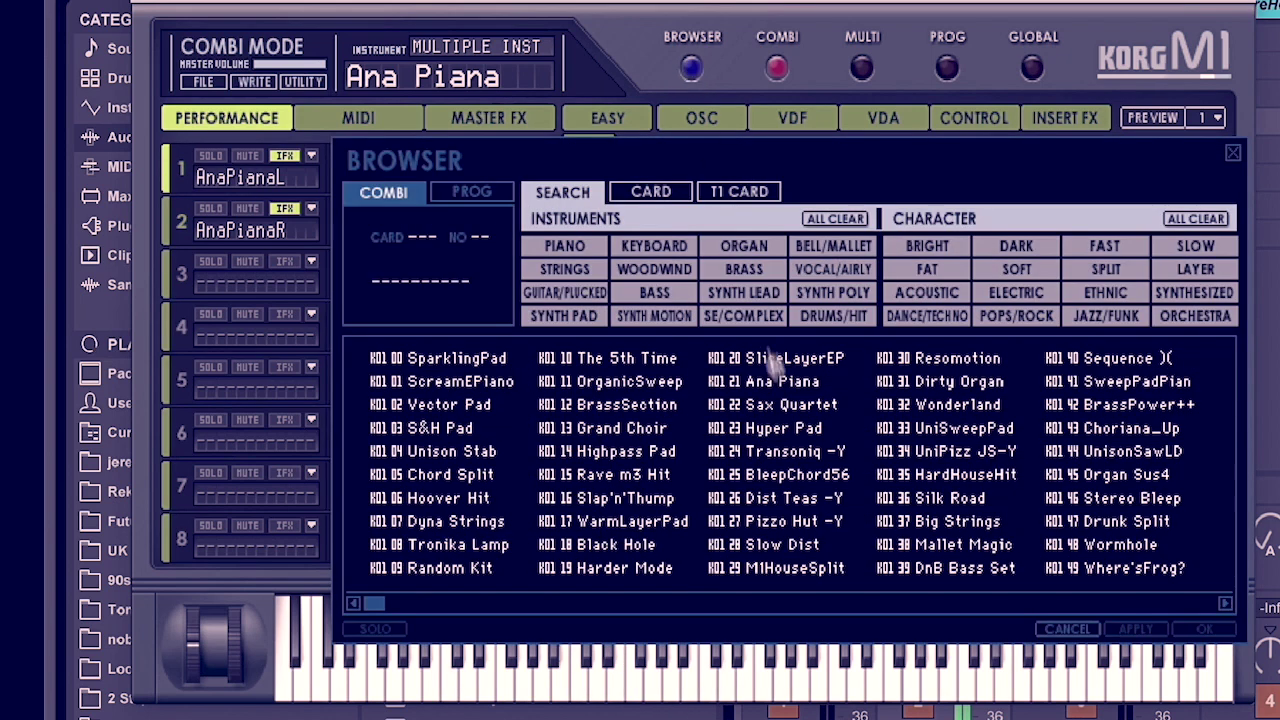
double_click(791, 432)
click(691, 70)
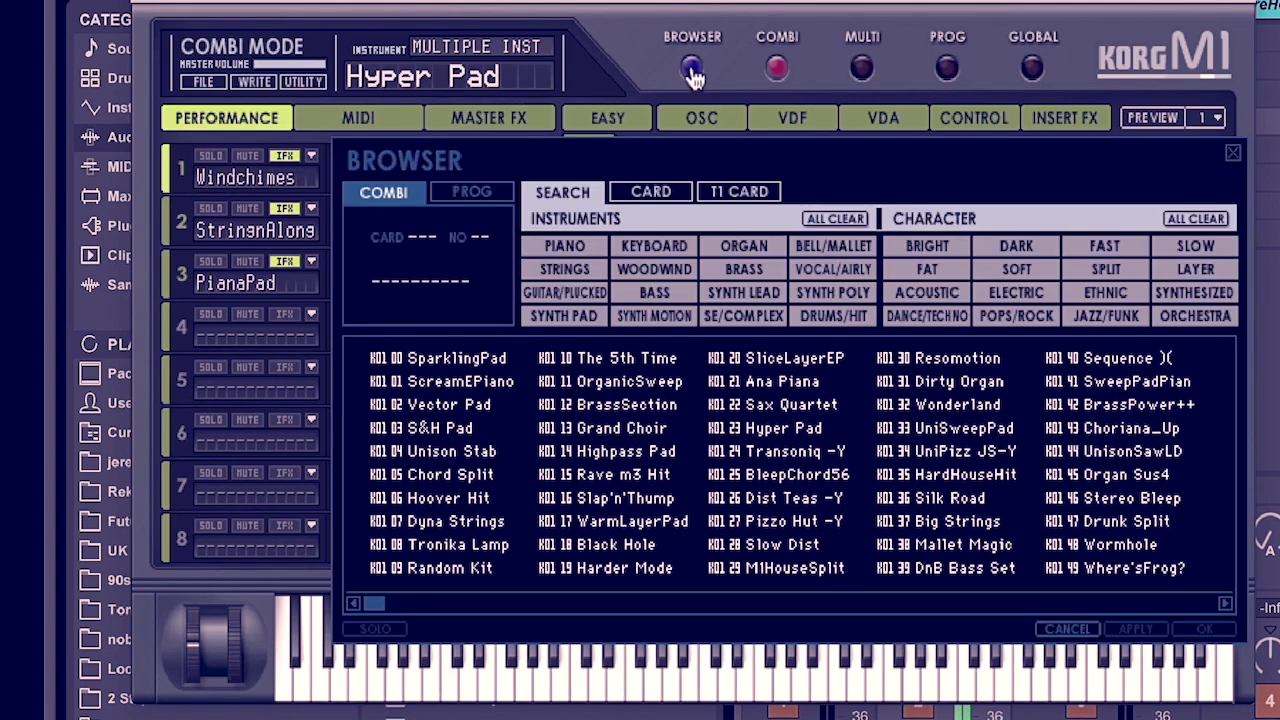
Continue trying combi sounds and load Rave m3 Hit on the second M1 track
double_click(640, 554)
click(692, 70)
double_click(585, 466)
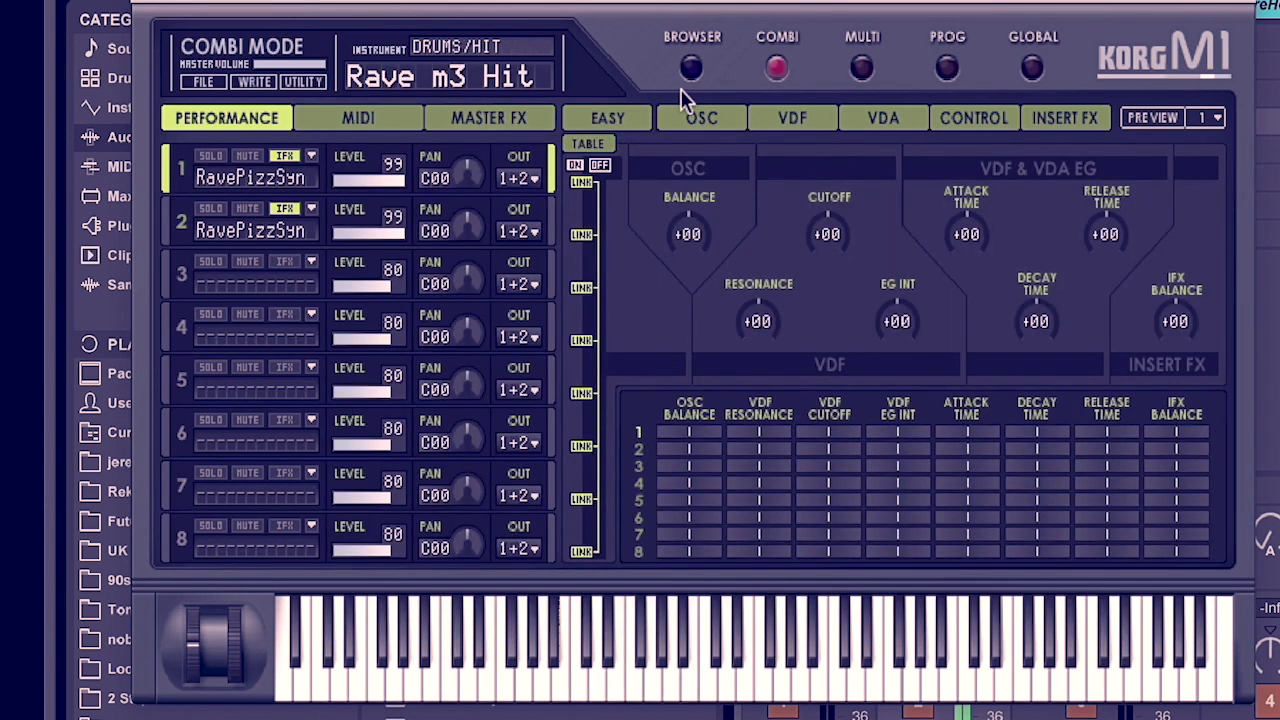
click(691, 66)
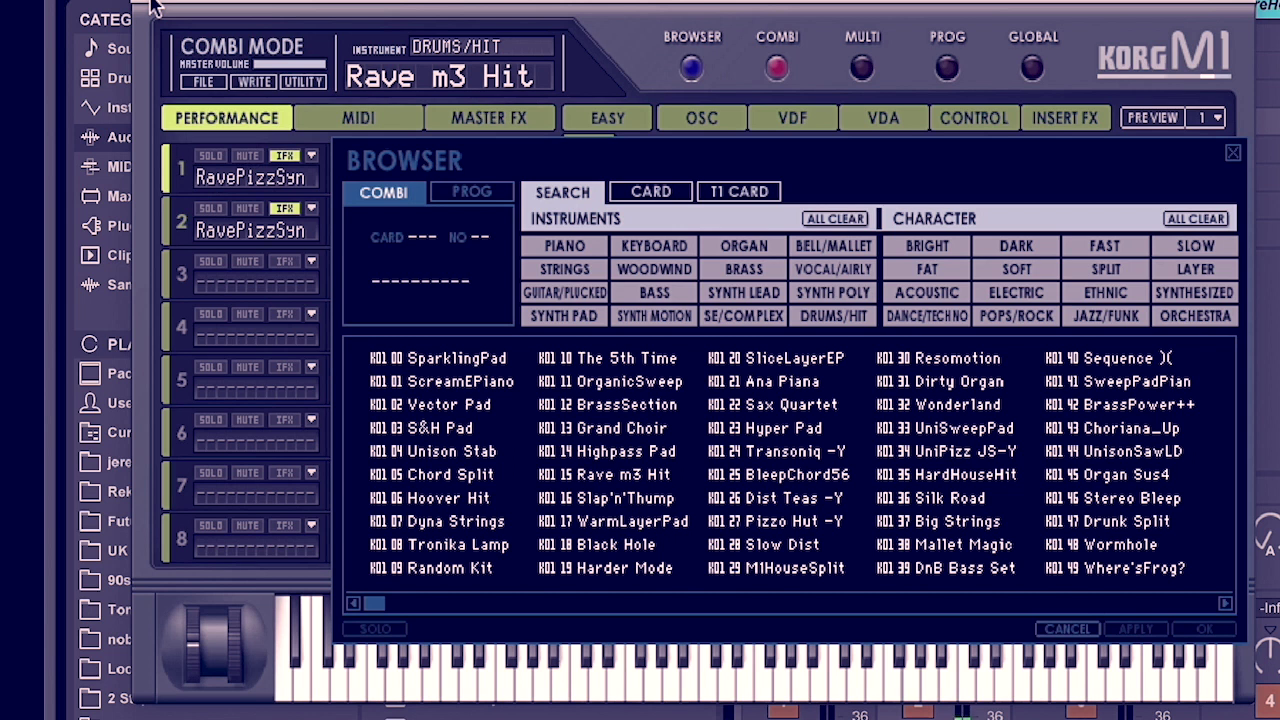
Switch off Master FX 1 and FX 2 for the Rave m3 Hit combi and close the instrument window
click(488, 120)
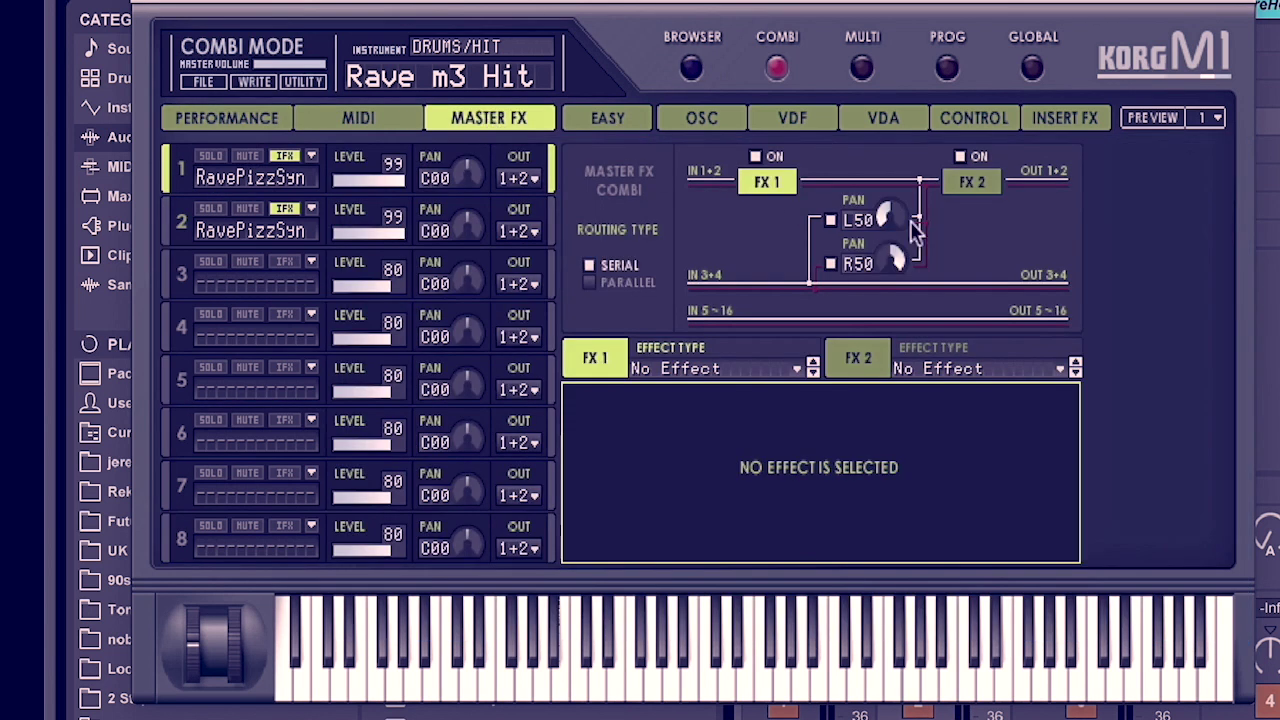
click(766, 172)
click(959, 158)
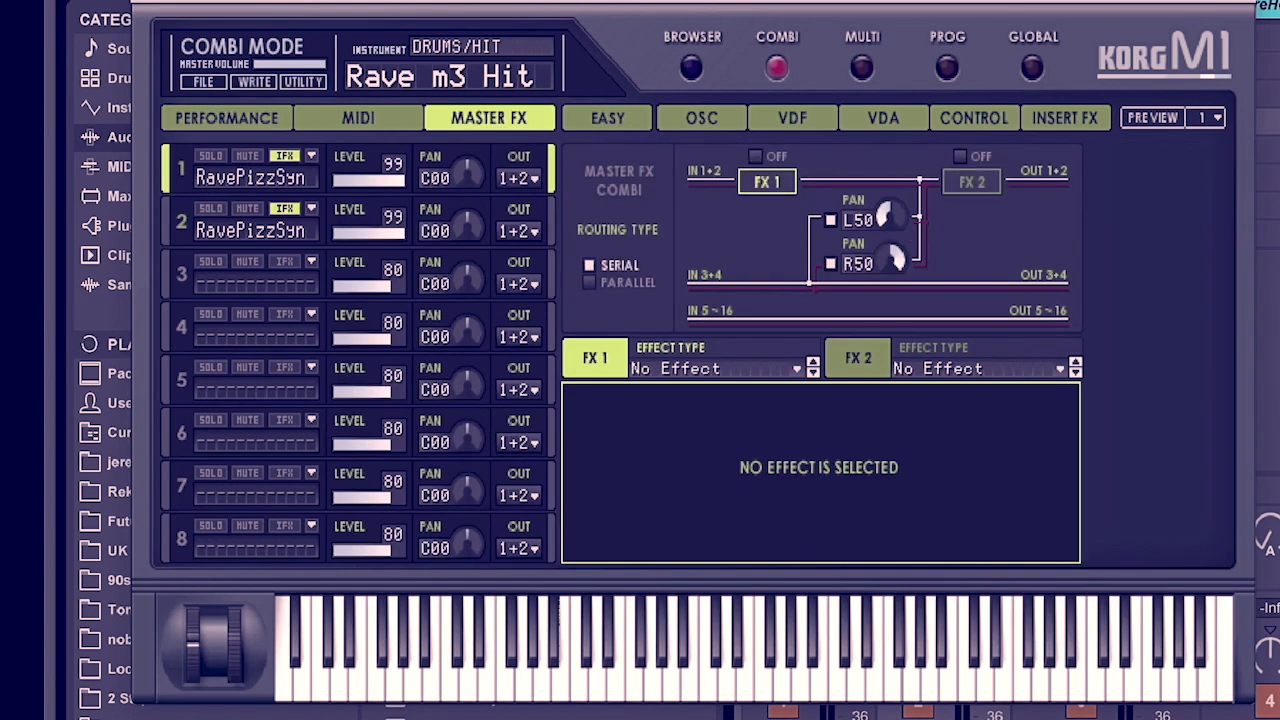
click(142, 2)
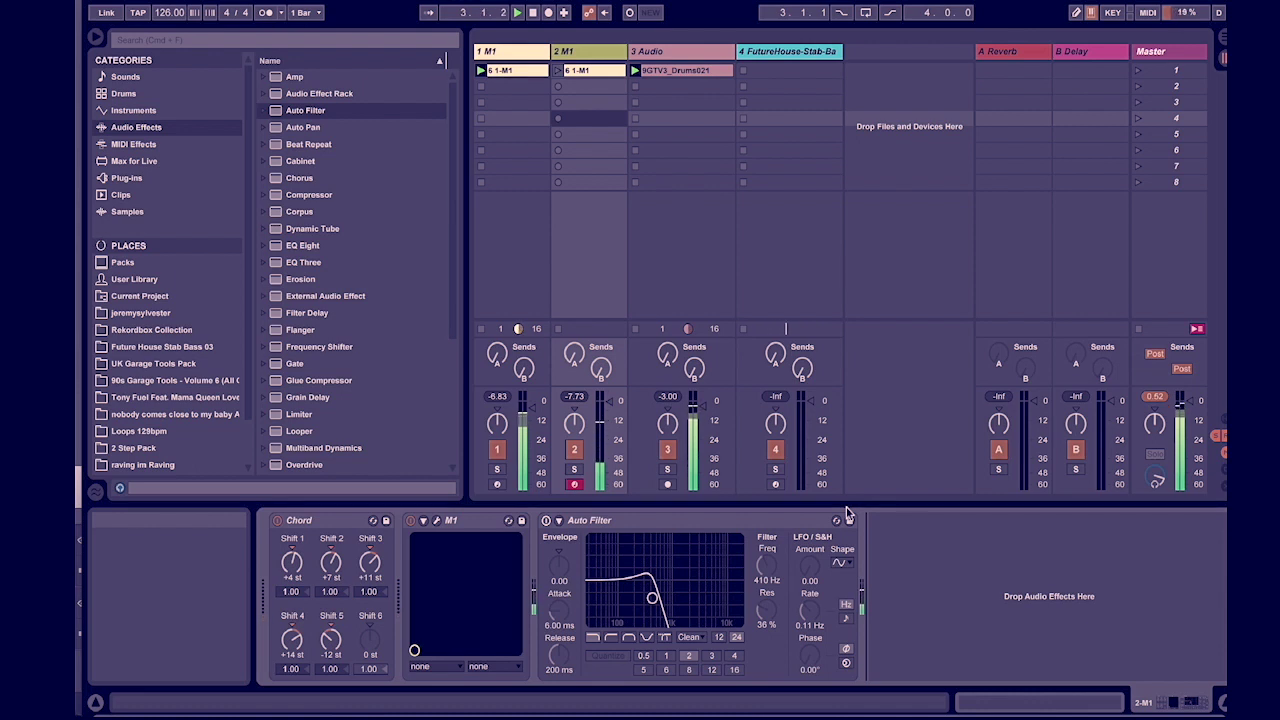
Stop playback and delete the 6 1-M1 clip from the first slot of the second M1 track
key(space)
click(589, 70)
click(574, 206)
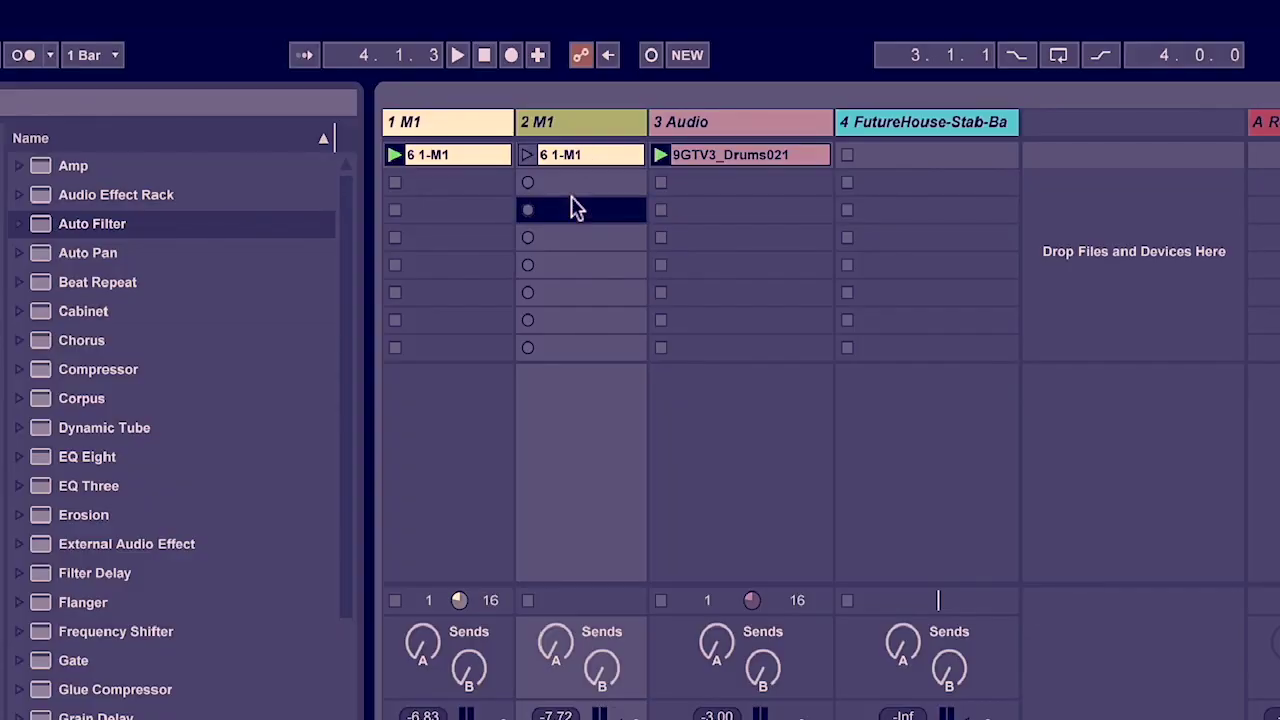
click(570, 158)
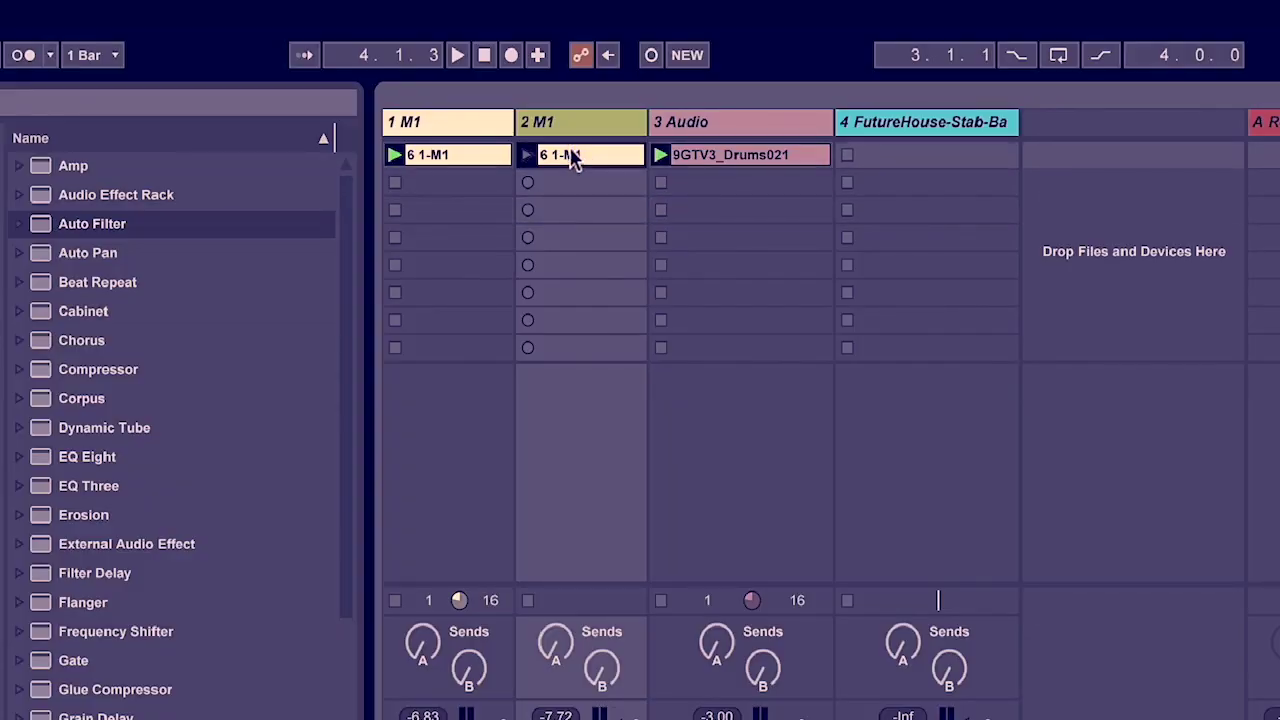
click(458, 122)
click(564, 130)
click(578, 156)
key(Delete)
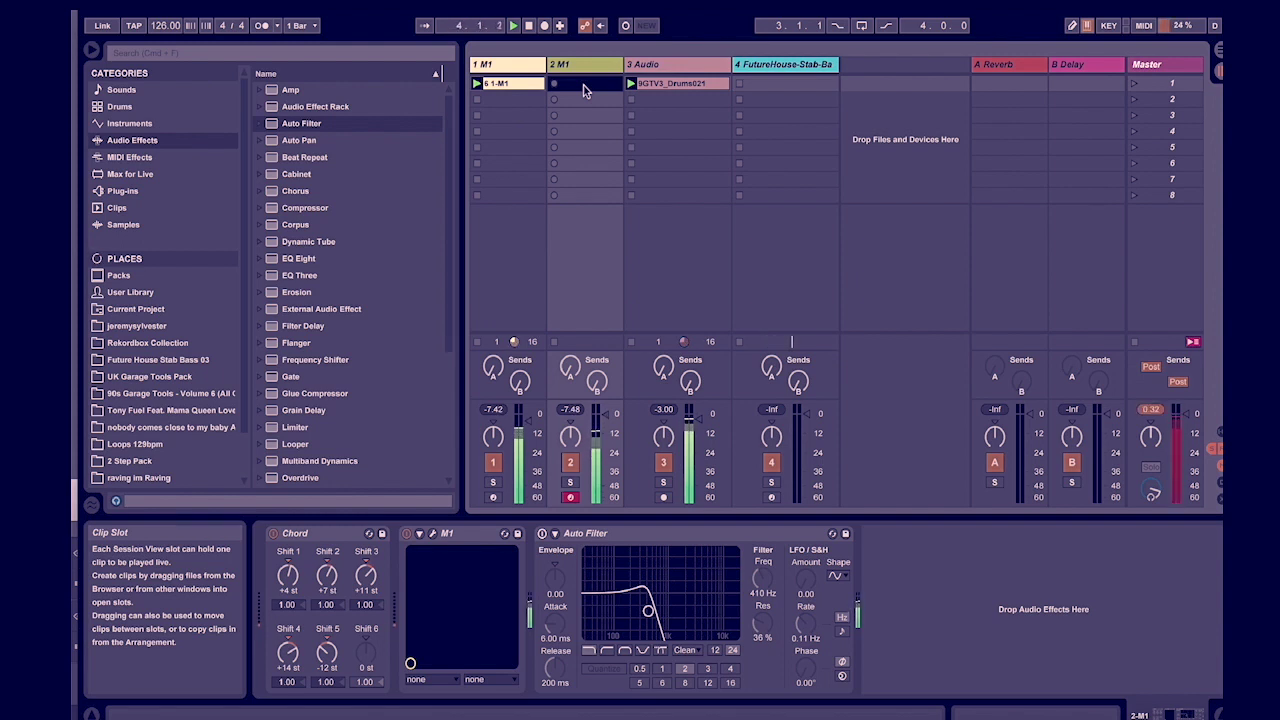
Record a new four-bar MIDI clip in the first slot of the second M1 track and open its notes
key(space)
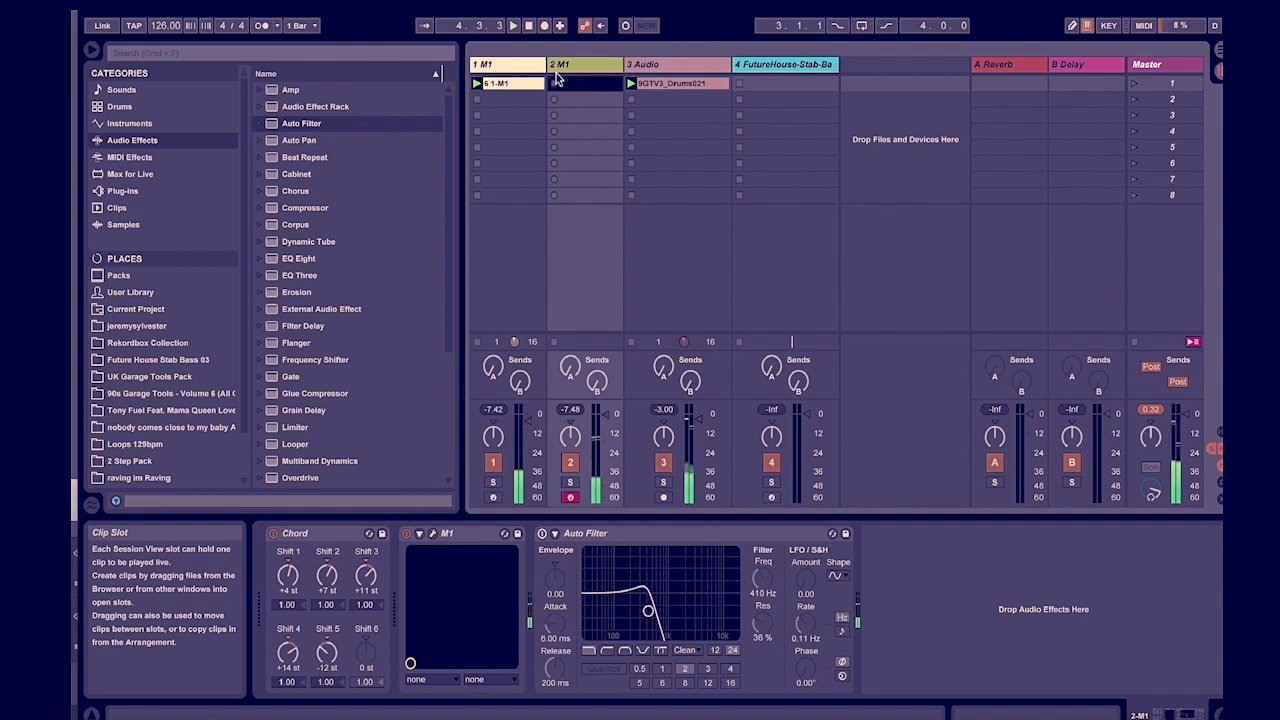
click(555, 84)
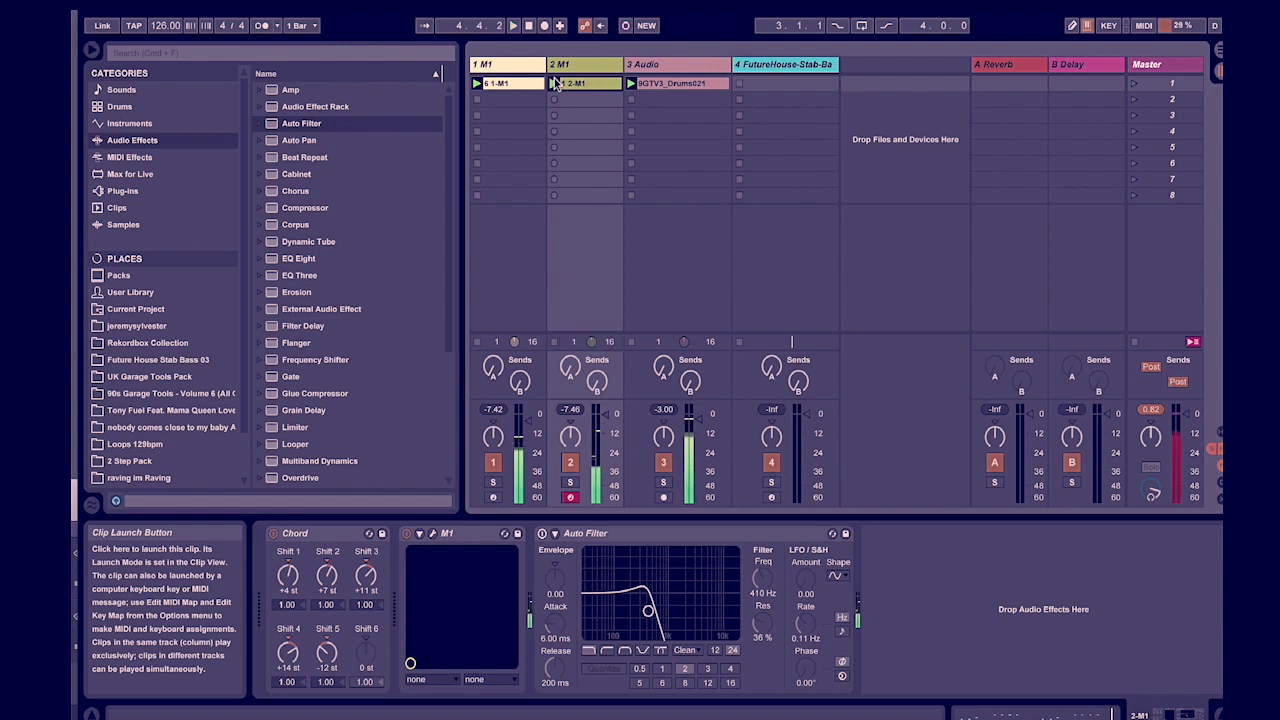
double_click(584, 84)
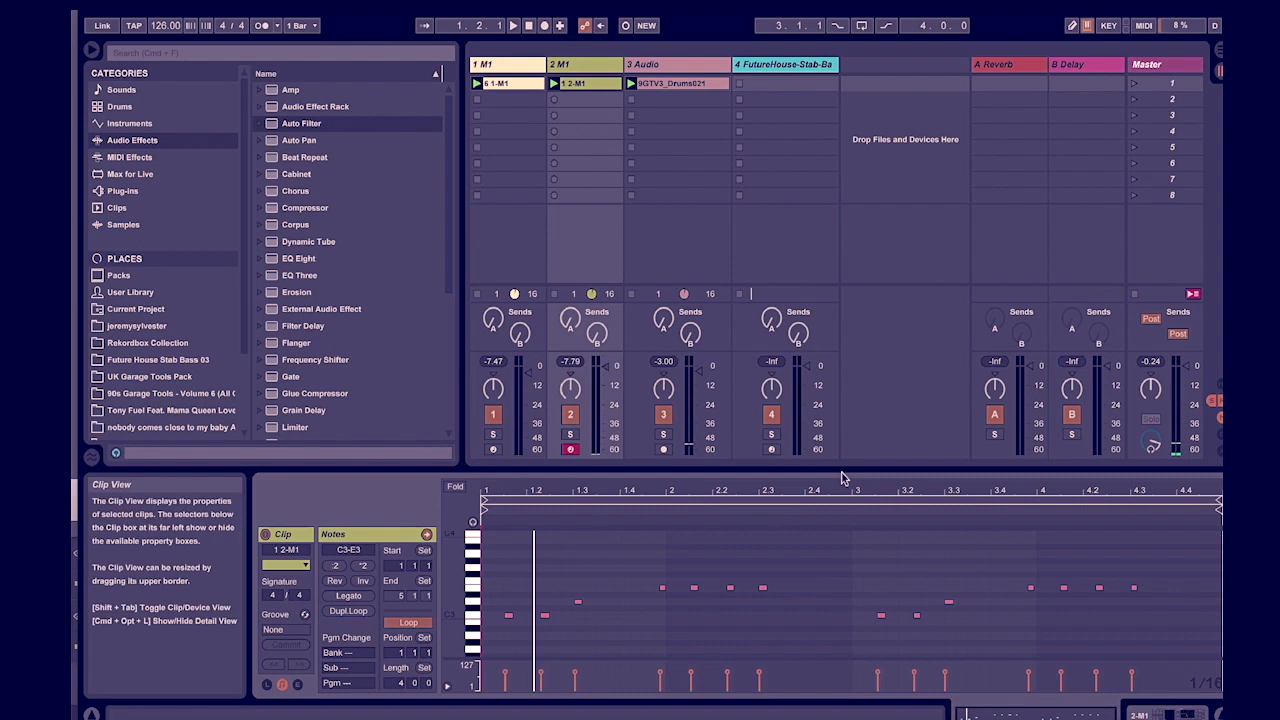
Enlarge the note editor, select all recorded notes and quantize their starts to 1/16T at 100 %
drag(842, 466, 845, 165)
mouse_move(1138, 230)
mouse_down()
mouse_move(691, 451)
mouse_move(514, 463)
mouse_up()
click(714, 394)
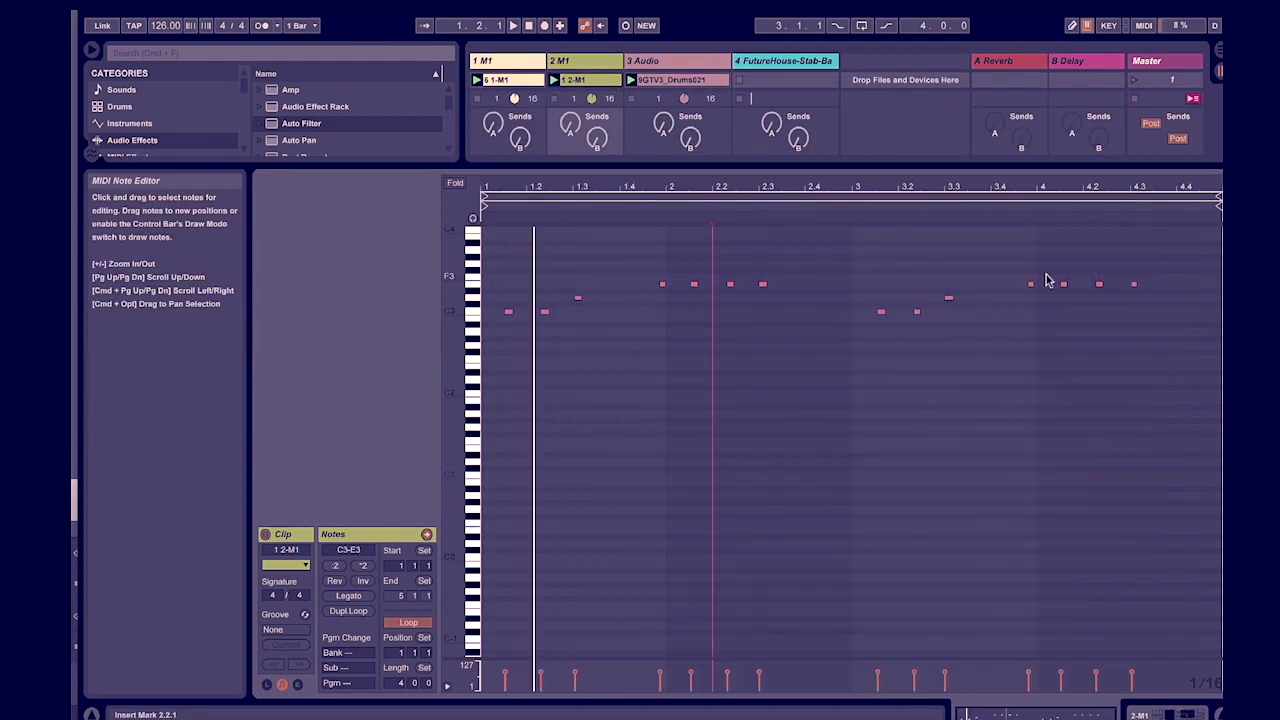
drag(1132, 241, 454, 405)
click(194, 2)
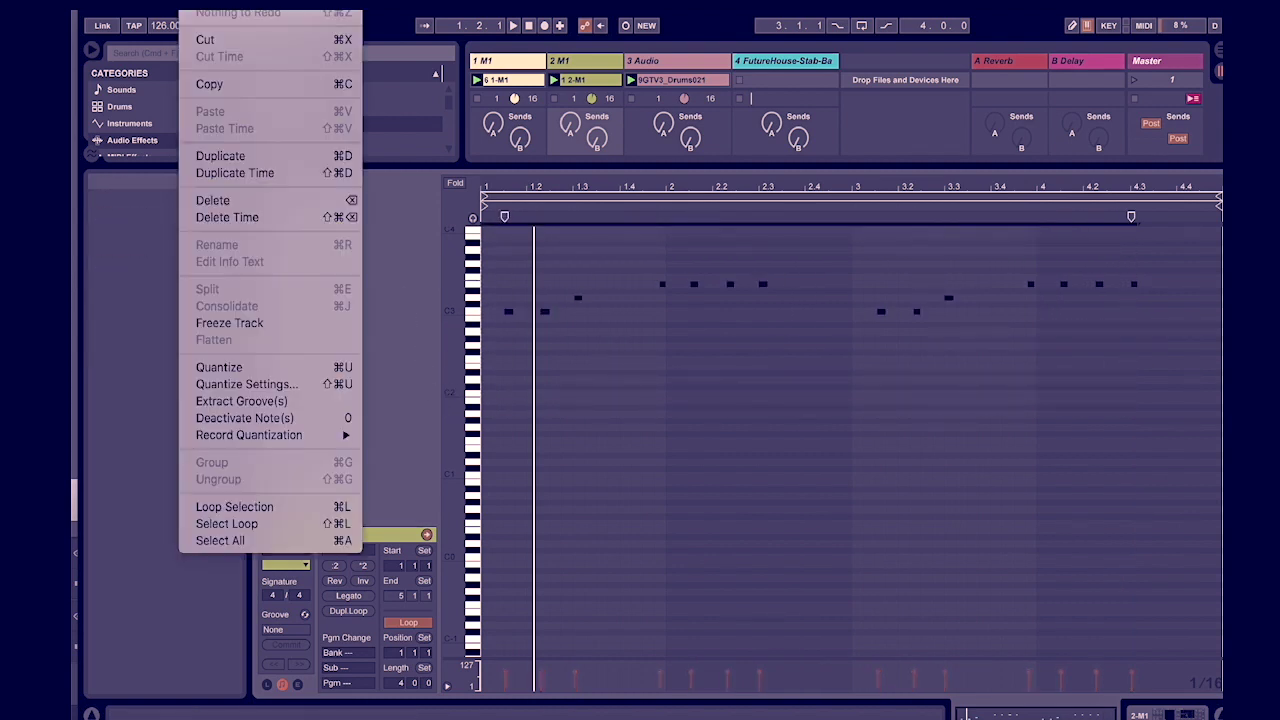
click(287, 383)
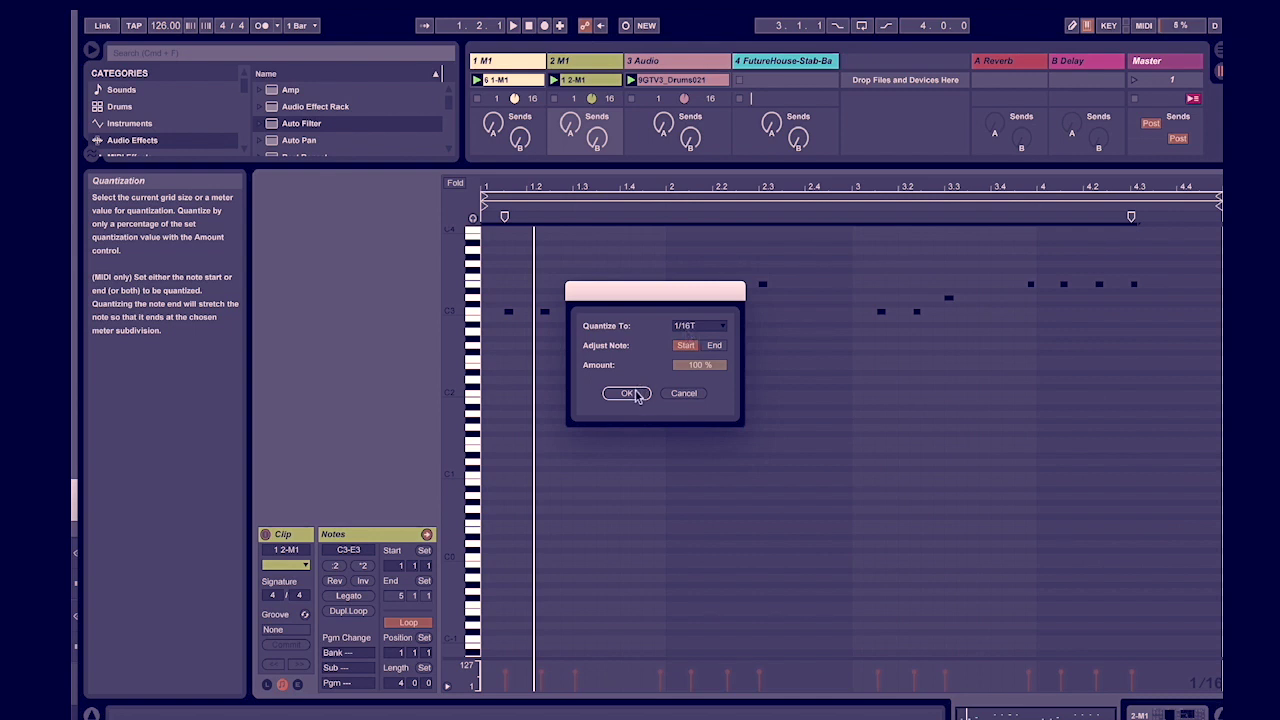
click(630, 393)
Play back the quantized clip, shrink the note editor and listen with the drum loop track muted and unmuted
key(space)
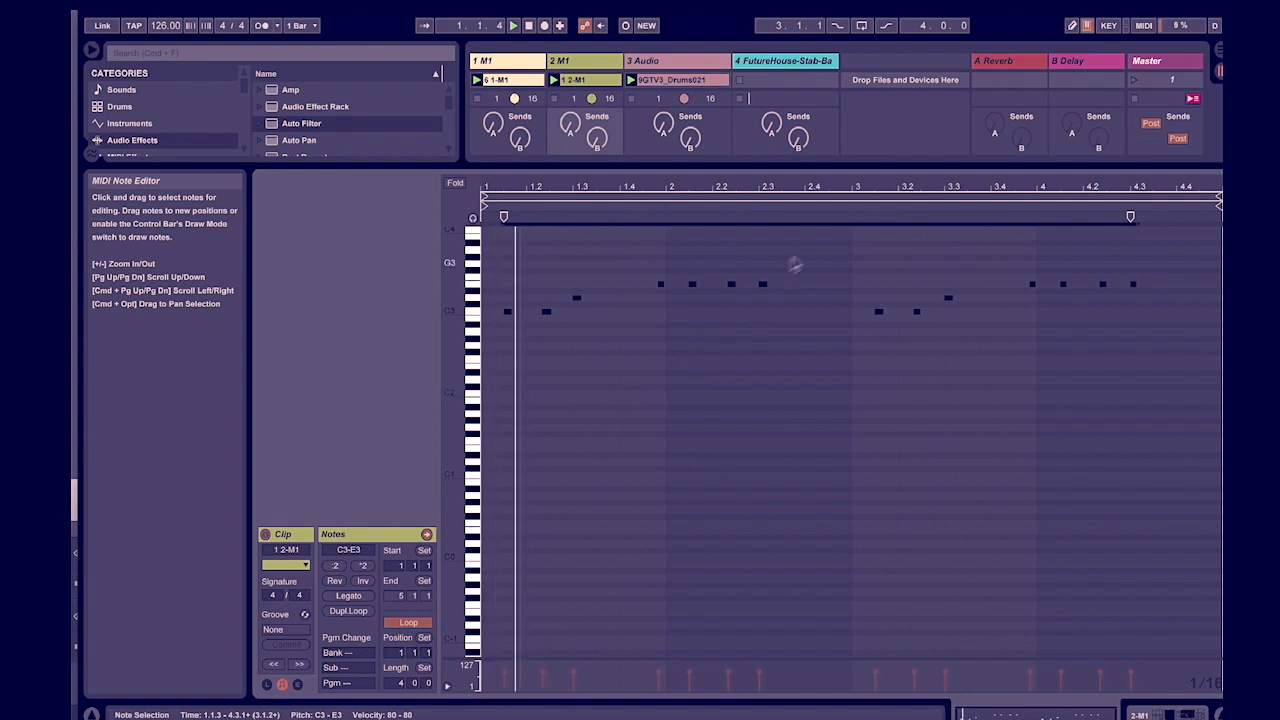
drag(858, 165, 858, 500)
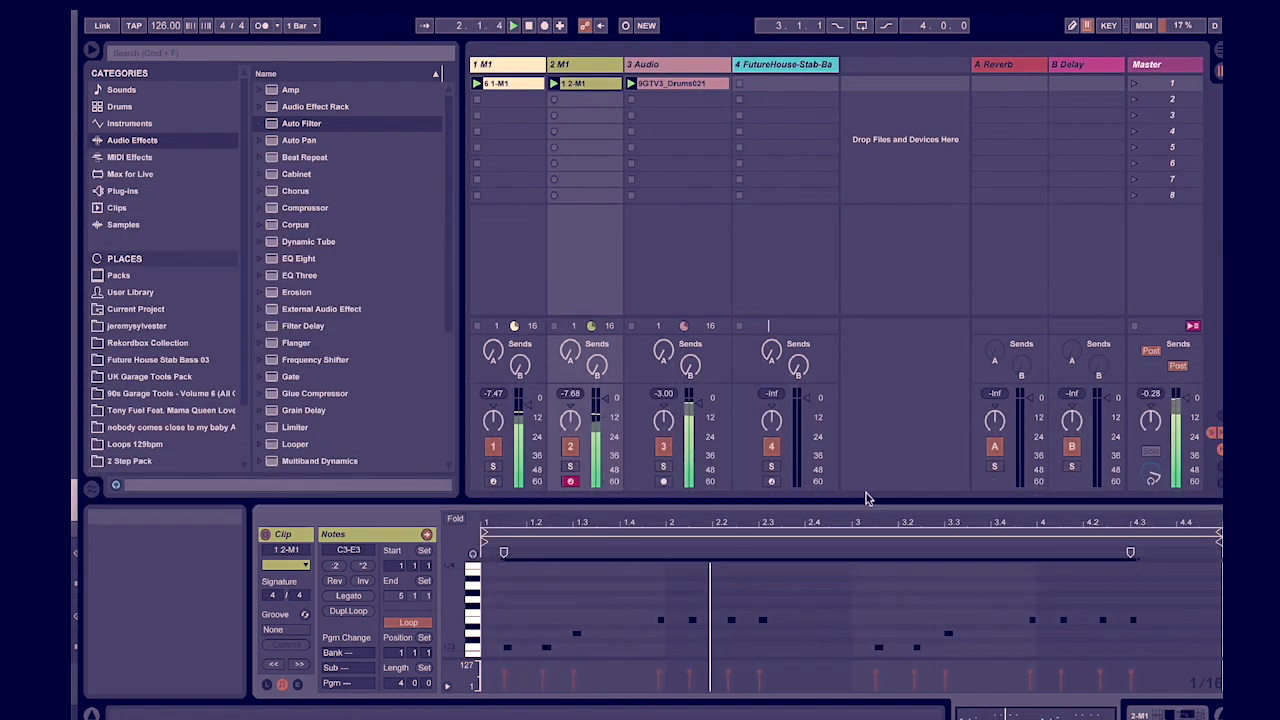
click(663, 449)
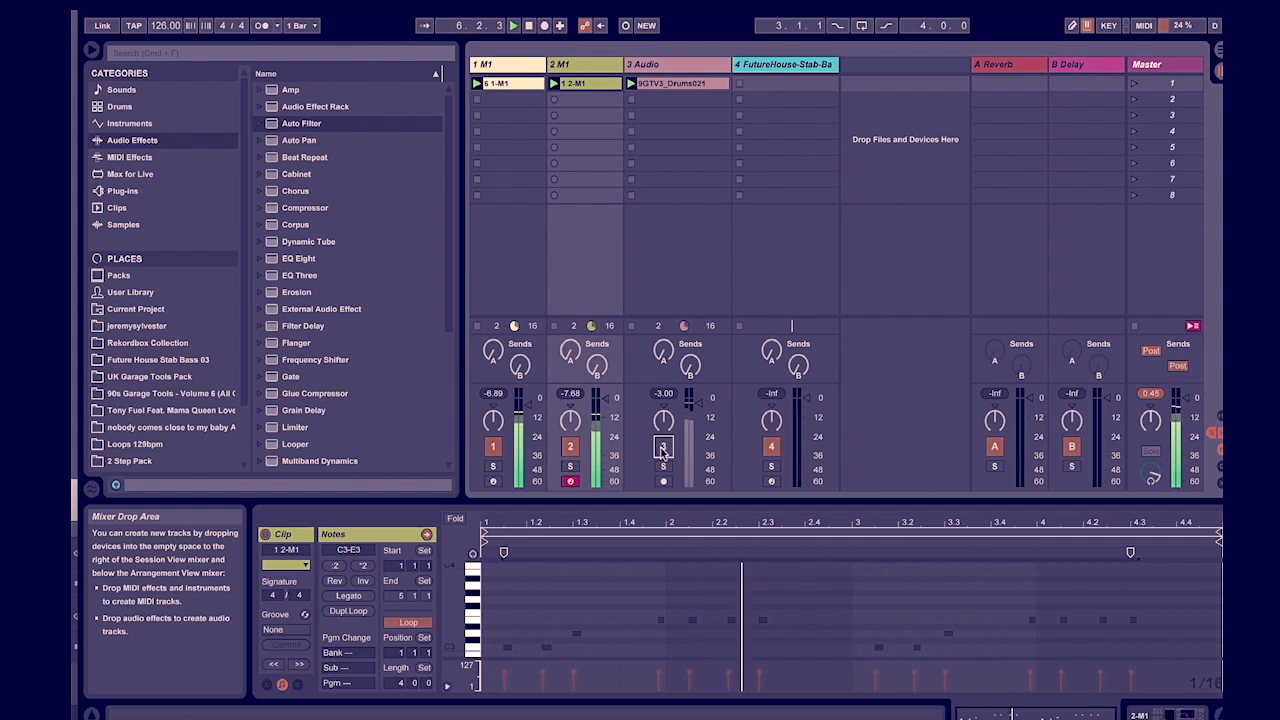
click(662, 448)
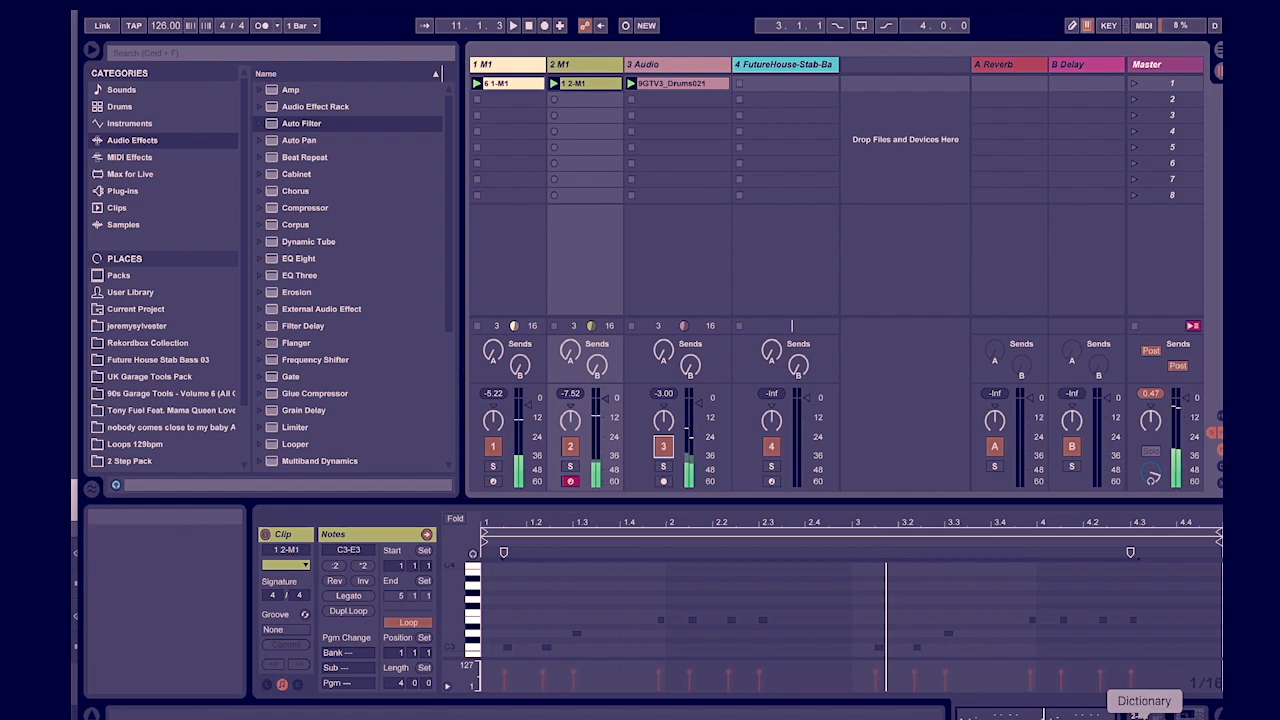
Solo and unsolo the first M1 track and set its Auto Filter to 213 Hz frequency and 41 % resonance, then stop playback
click(1170, 710)
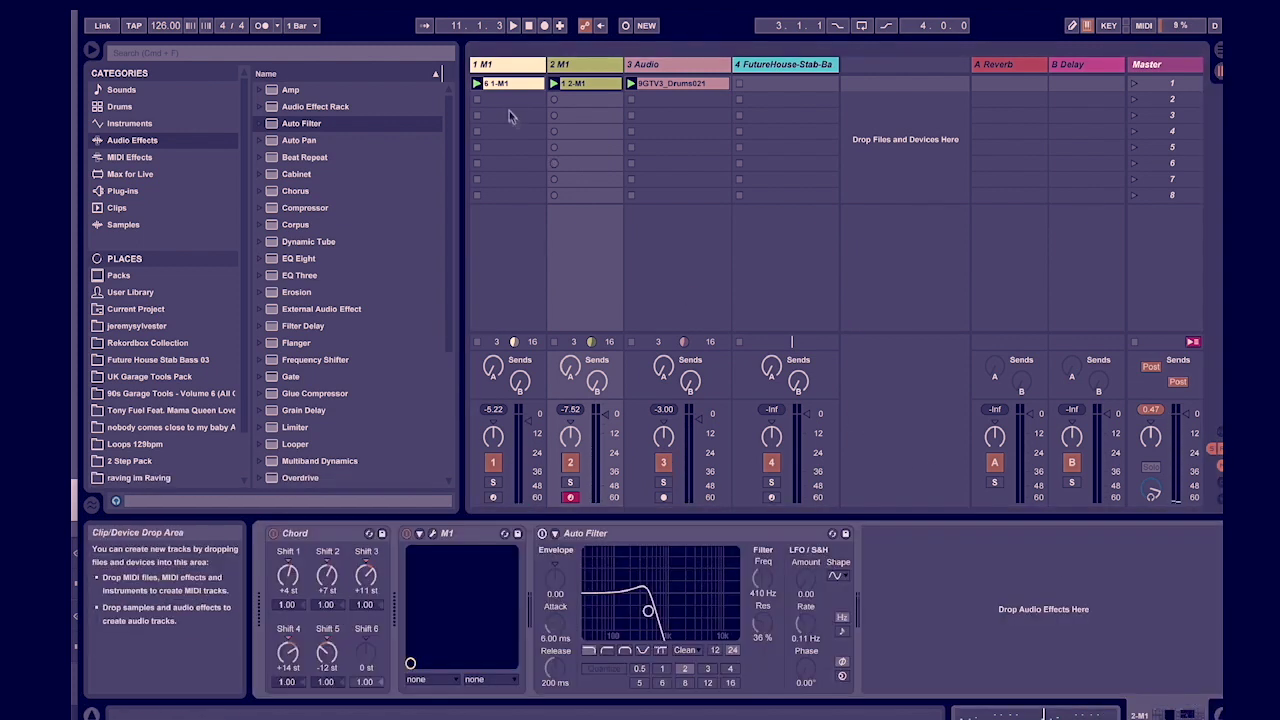
click(507, 60)
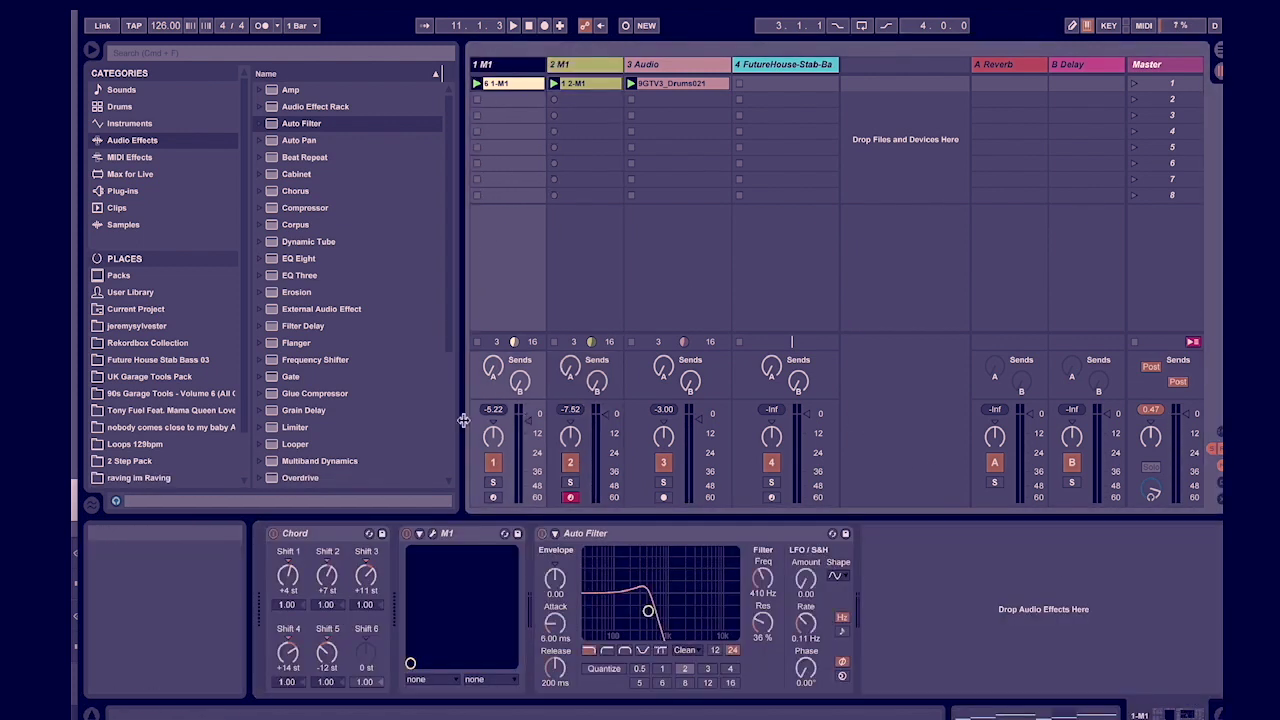
click(493, 484)
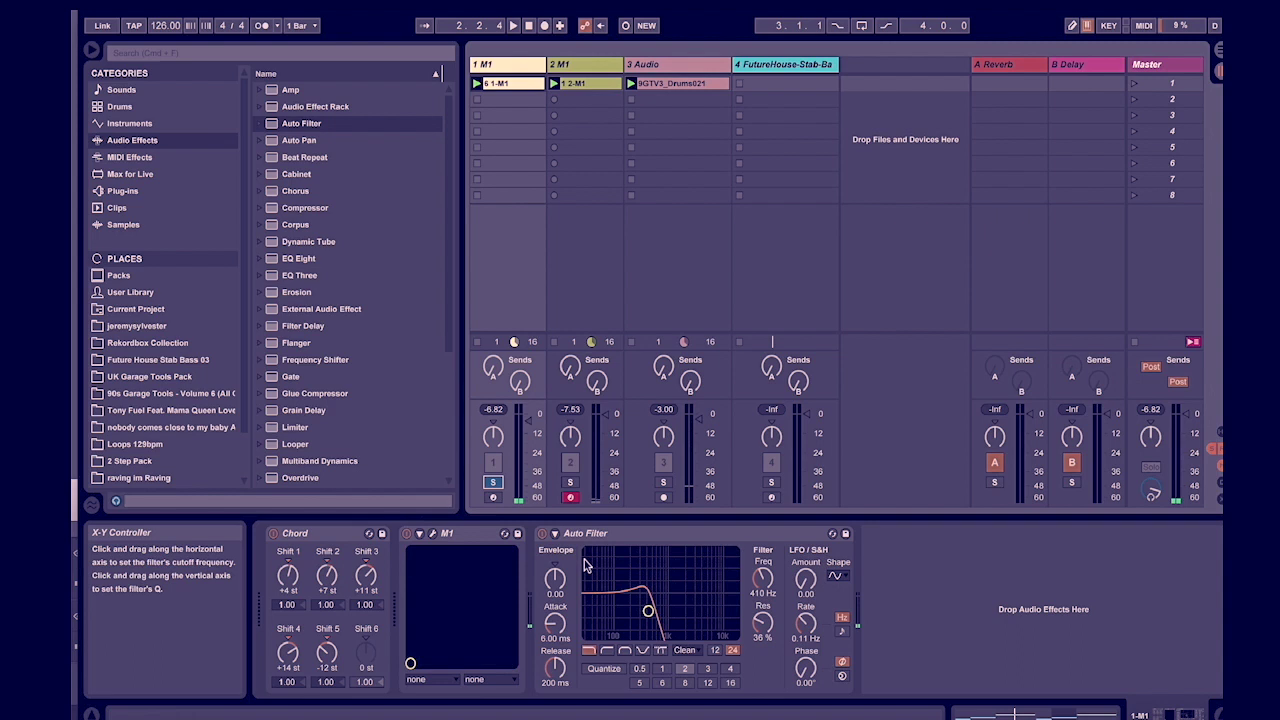
click(493, 482)
mouse_move(648, 610)
mouse_down()
mouse_move(631, 614)
mouse_move(723, 625)
mouse_move(718, 600)
mouse_move(634, 607)
mouse_up()
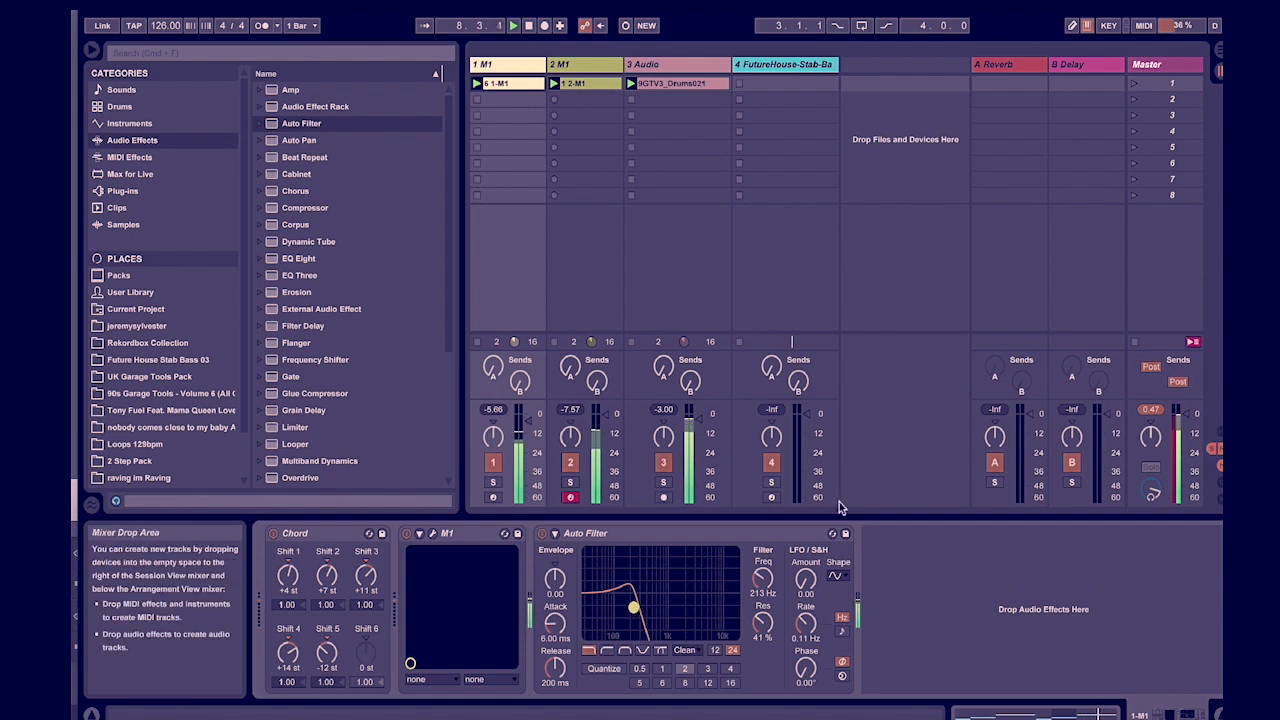
key(space)
Arm the FutureHouse-Stab-Bass track for recording and lower the computer keyboard octave to start at C2
click(785, 64)
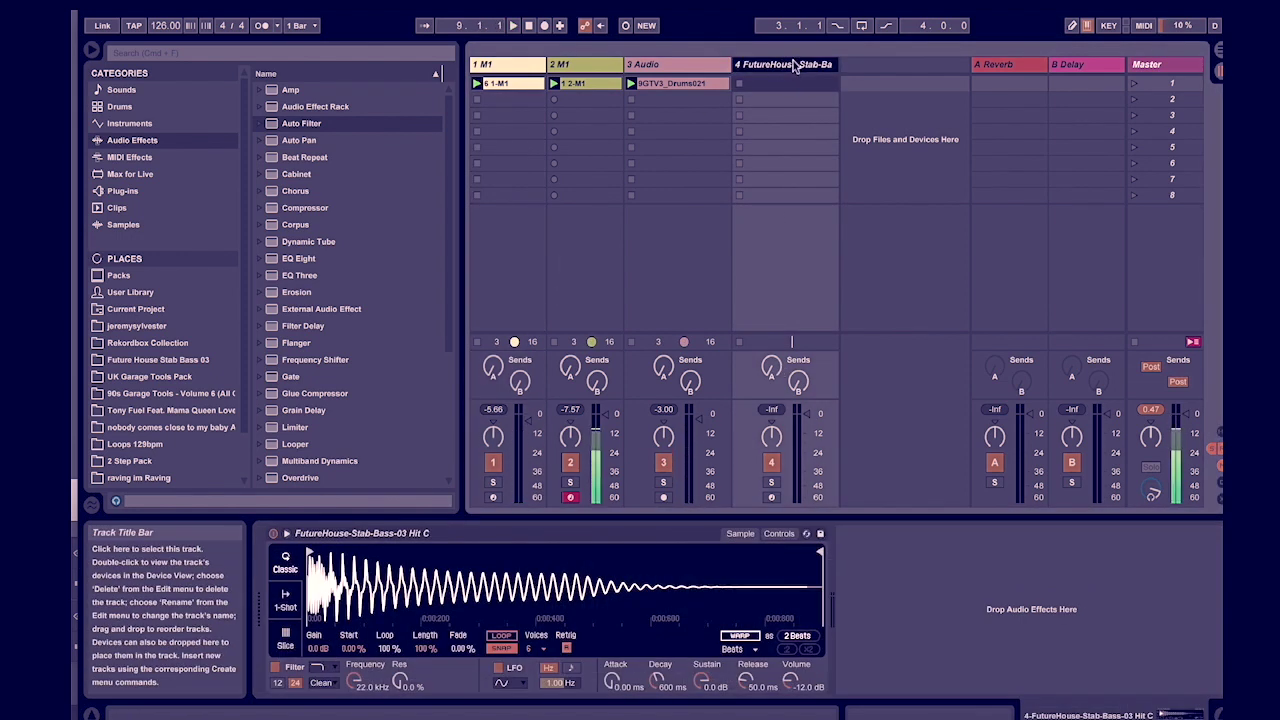
click(771, 497)
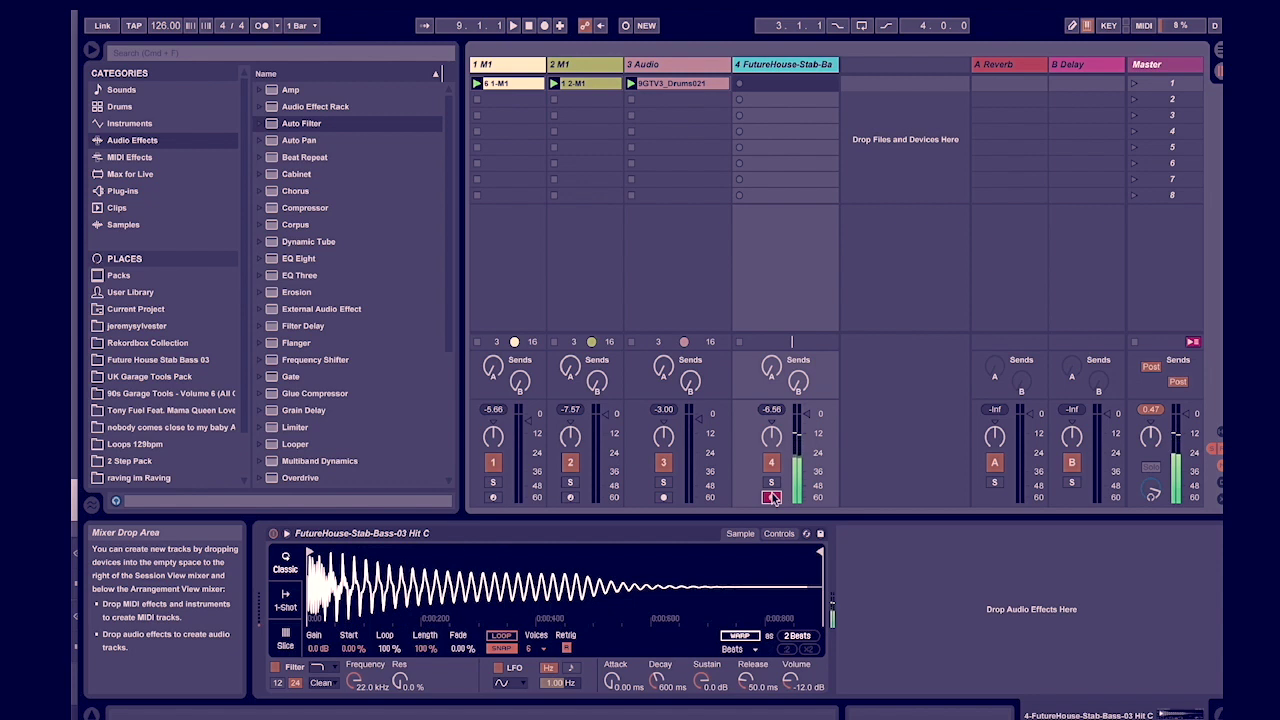
key(z)
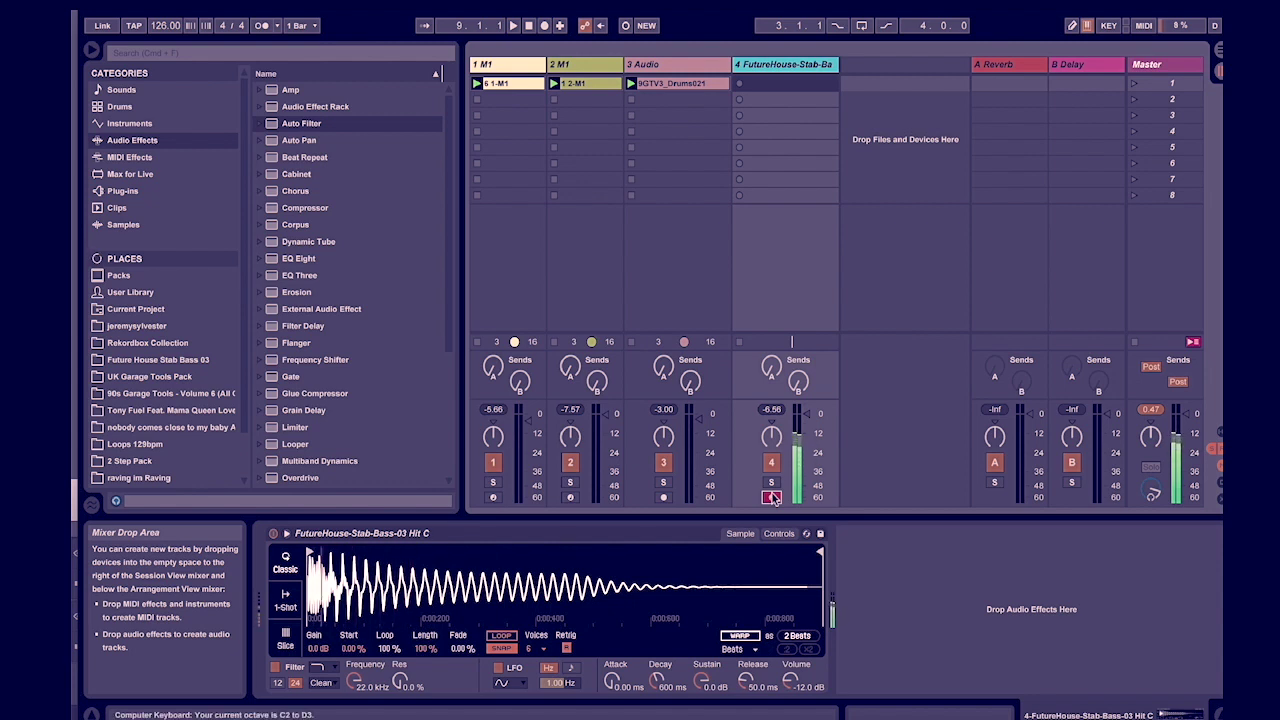
Audition the stab bass over the playing clips with the computer keyboard octave raised to C3 and its track volume at 5.0 dB
key(space)
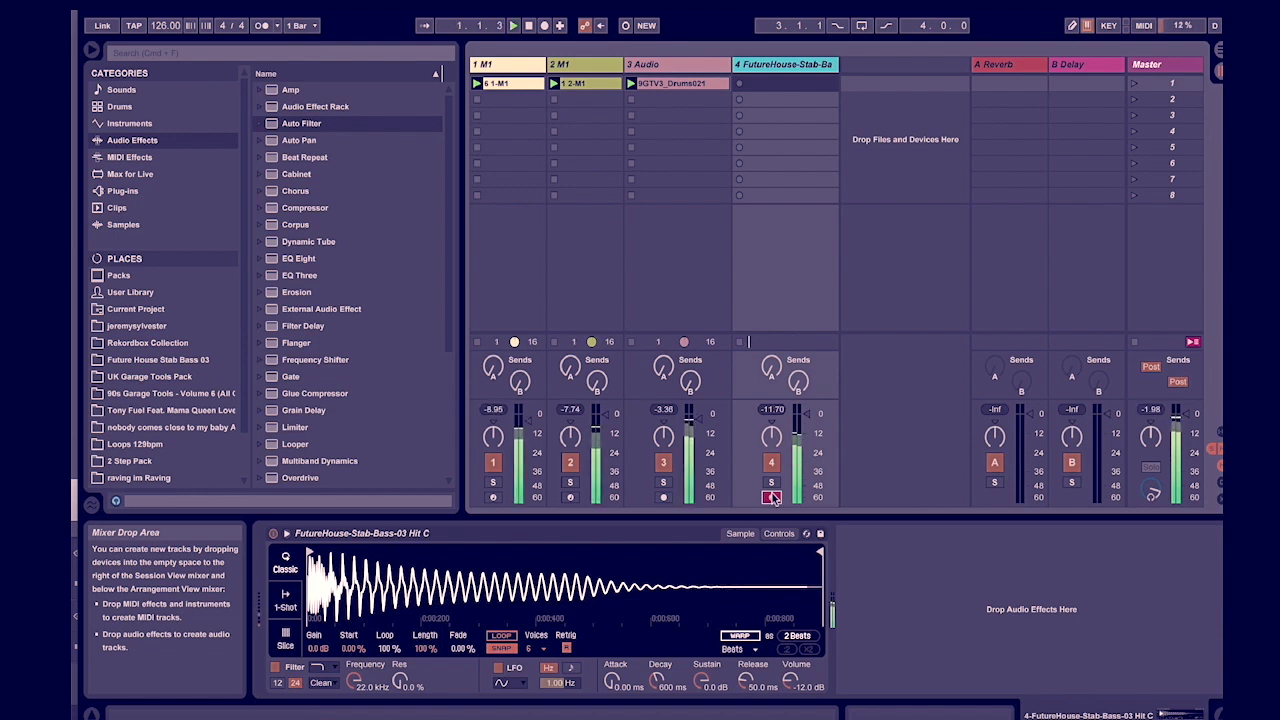
key(x)
key(a)
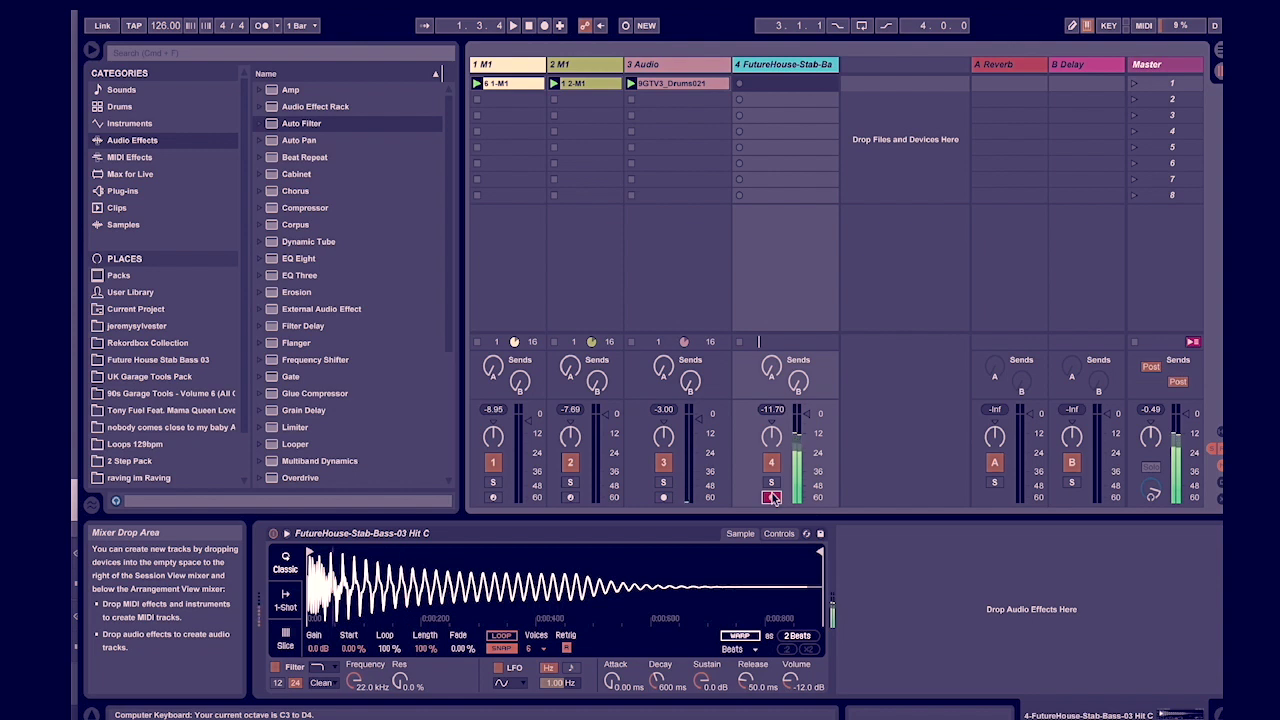
key(a)
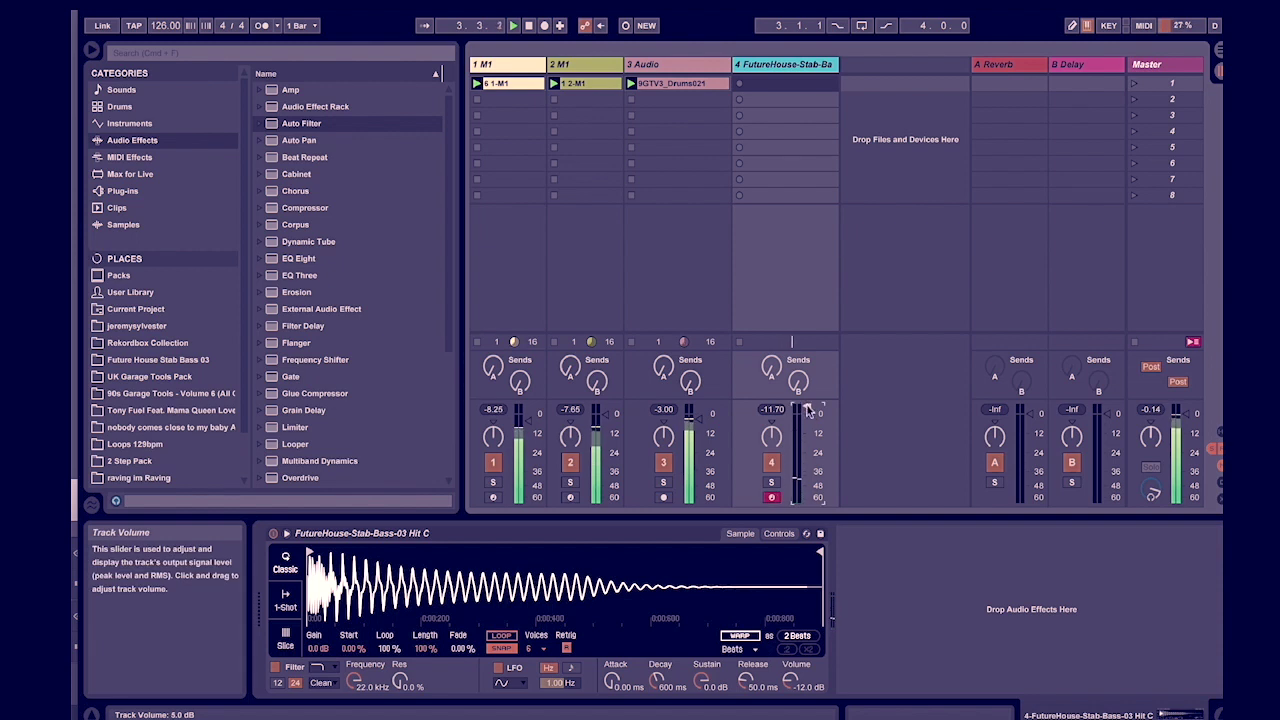
key(a)
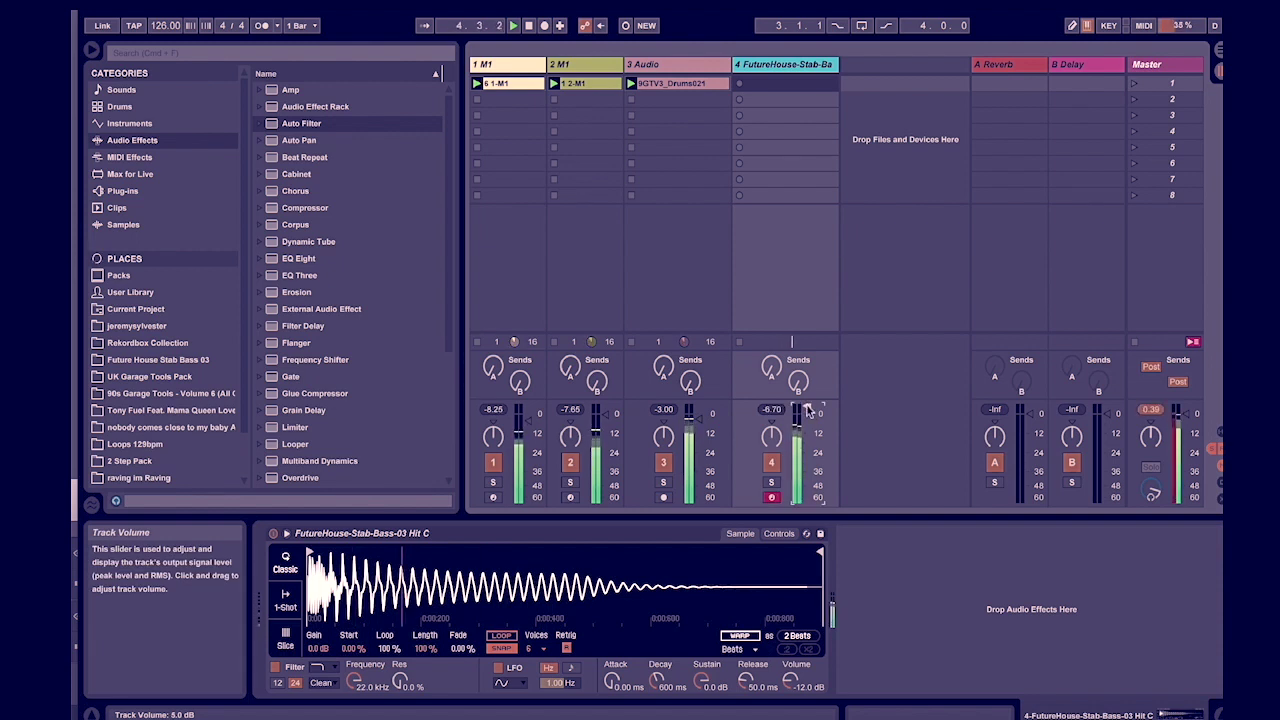
key(z)
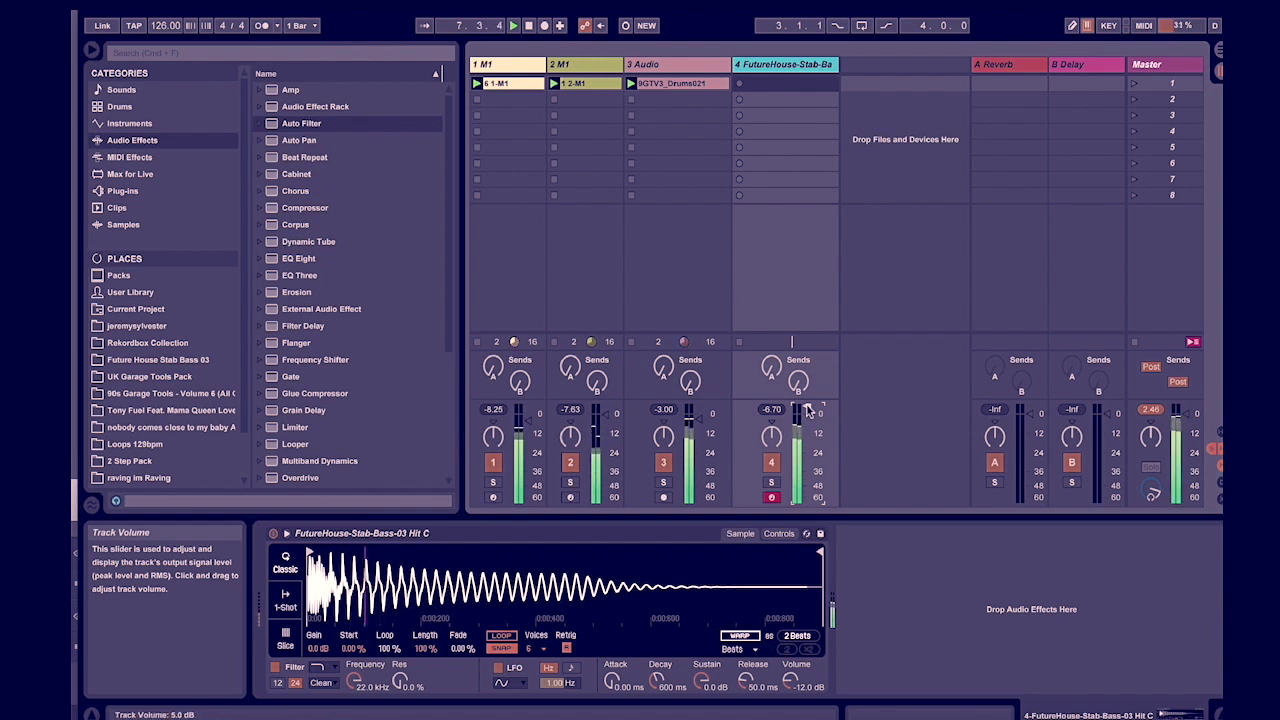
key(x)
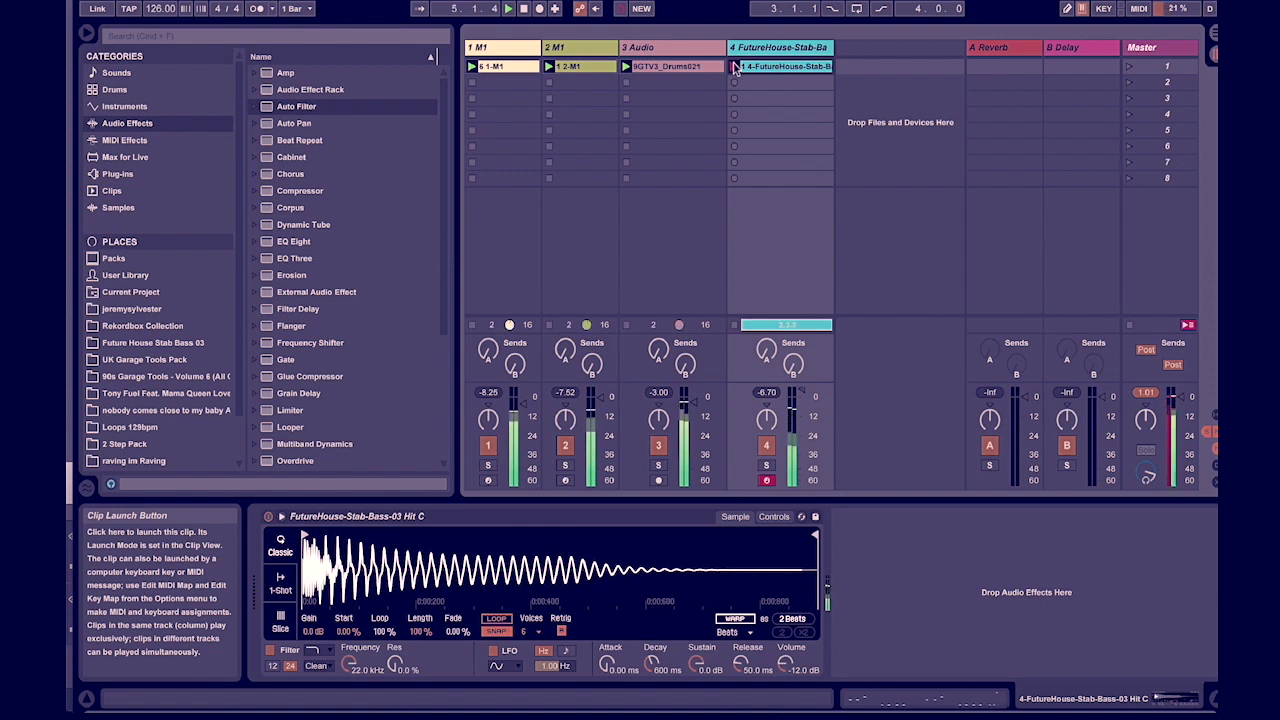
Loop the recorded stab bass clip, select all its notes and quantize their starts to 1/16T at 100 %
click(735, 67)
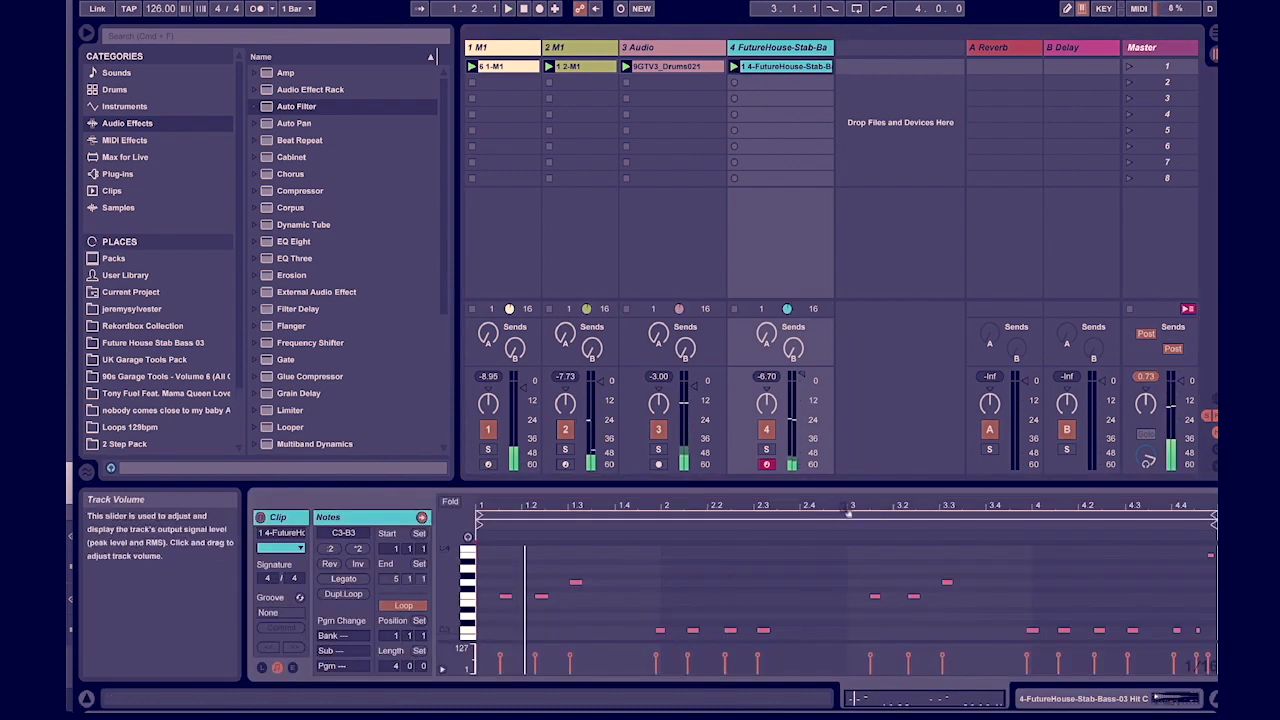
drag(849, 484, 845, 224)
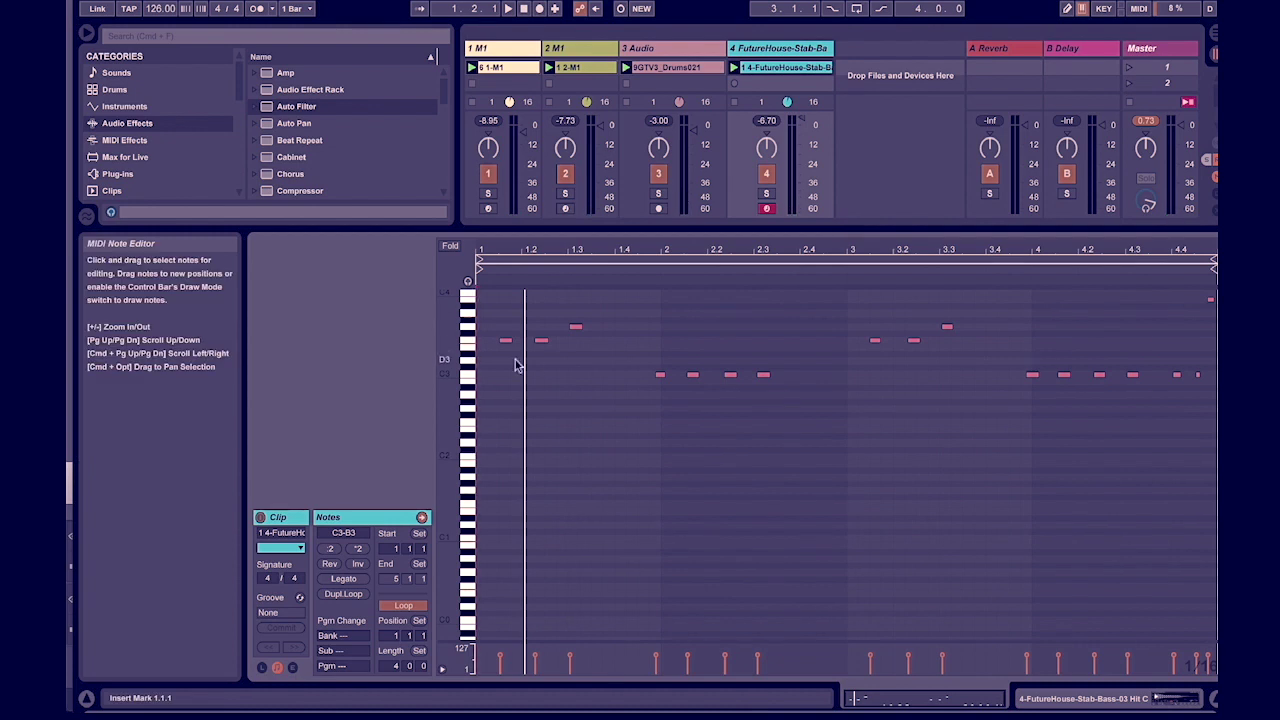
drag(485, 292, 1217, 473)
click(190, 1)
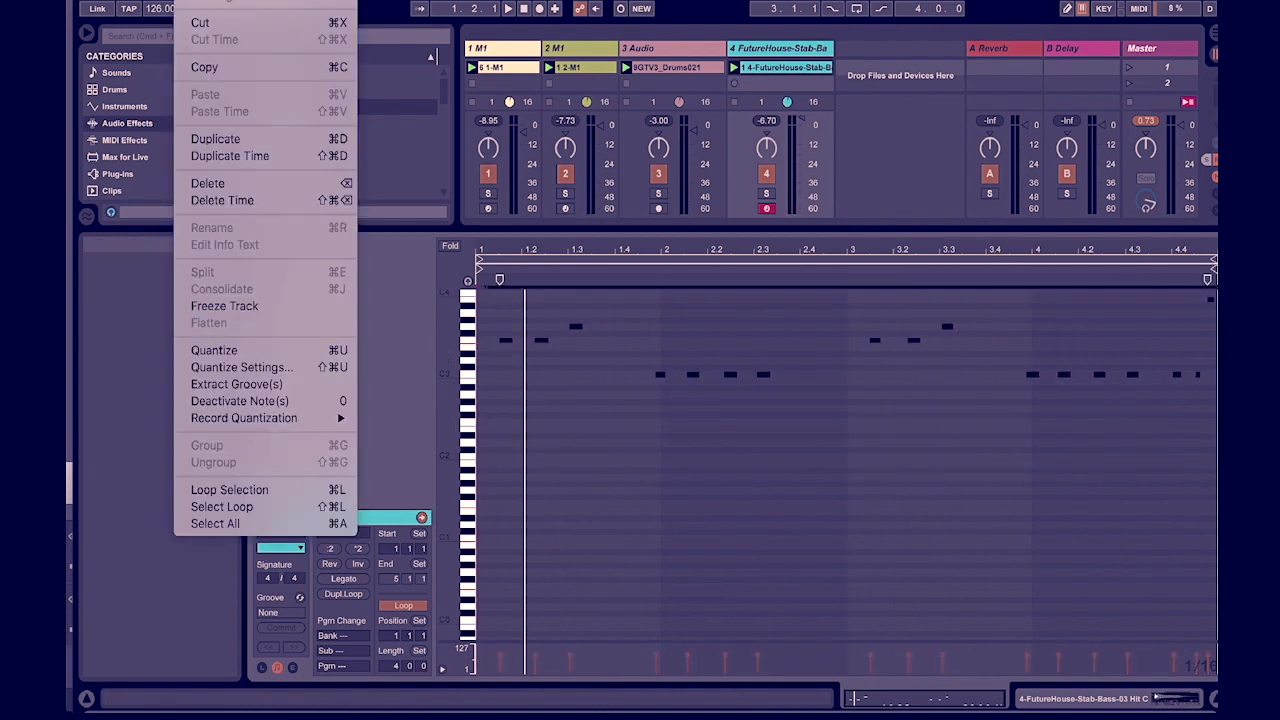
click(280, 352)
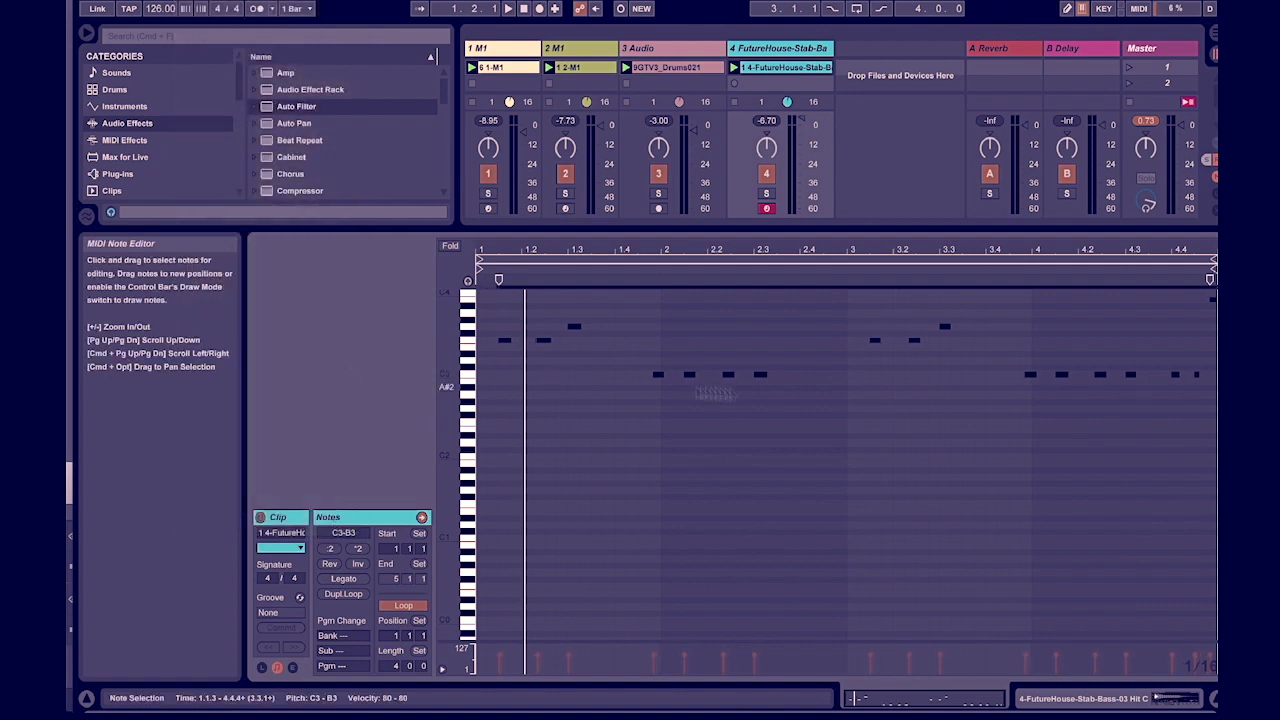
click(190, 1)
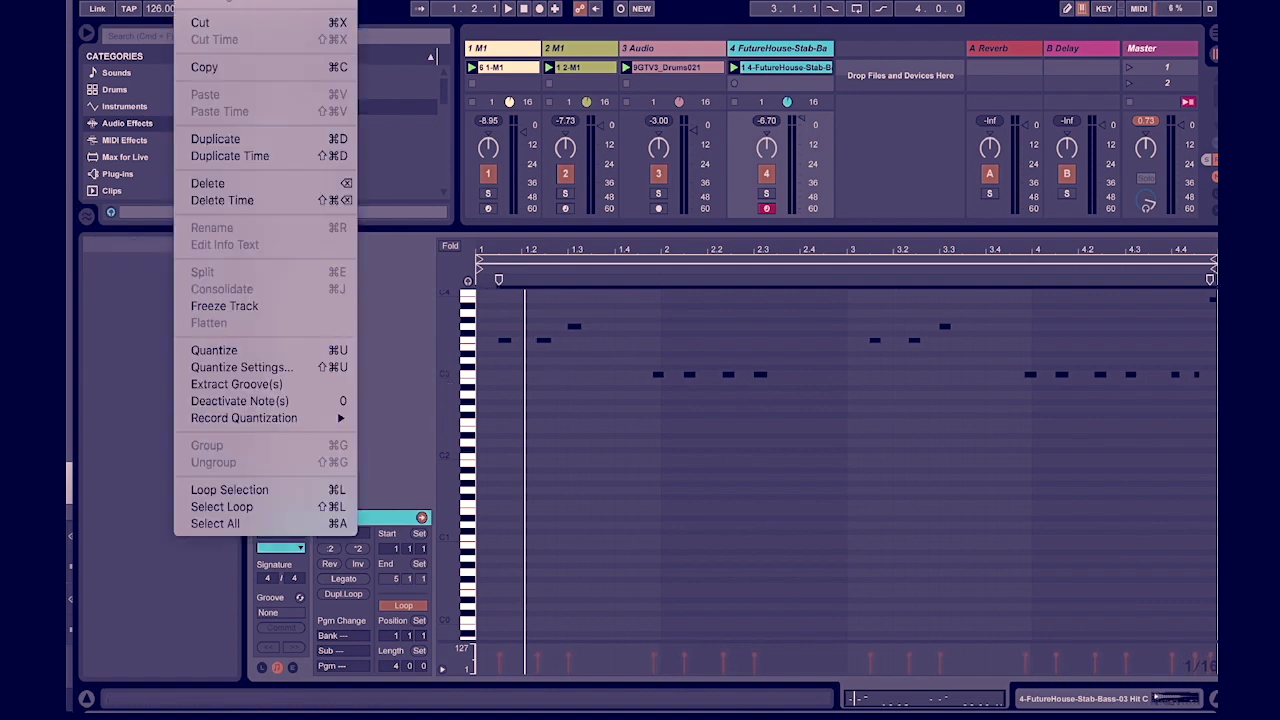
click(288, 367)
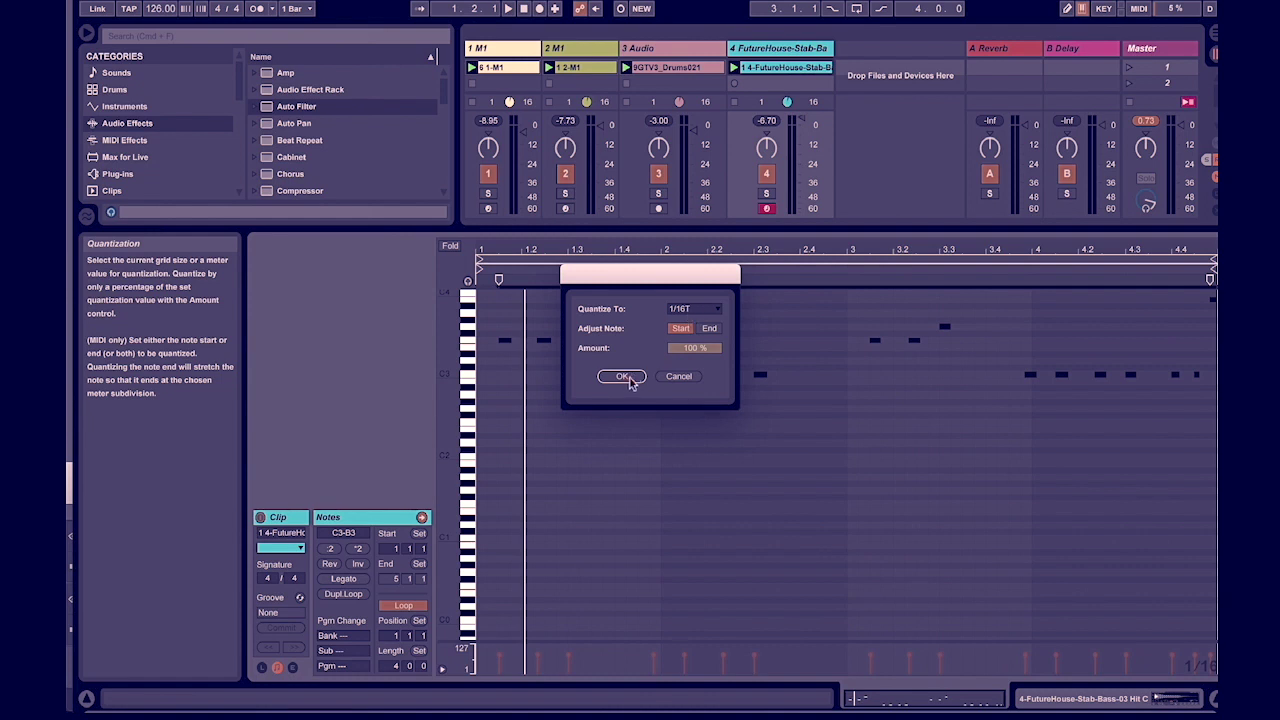
click(625, 377)
Play back the quantized bass with a smaller note editor, muting the second M1 and drum tracks and toggling the first M1 track
key(space)
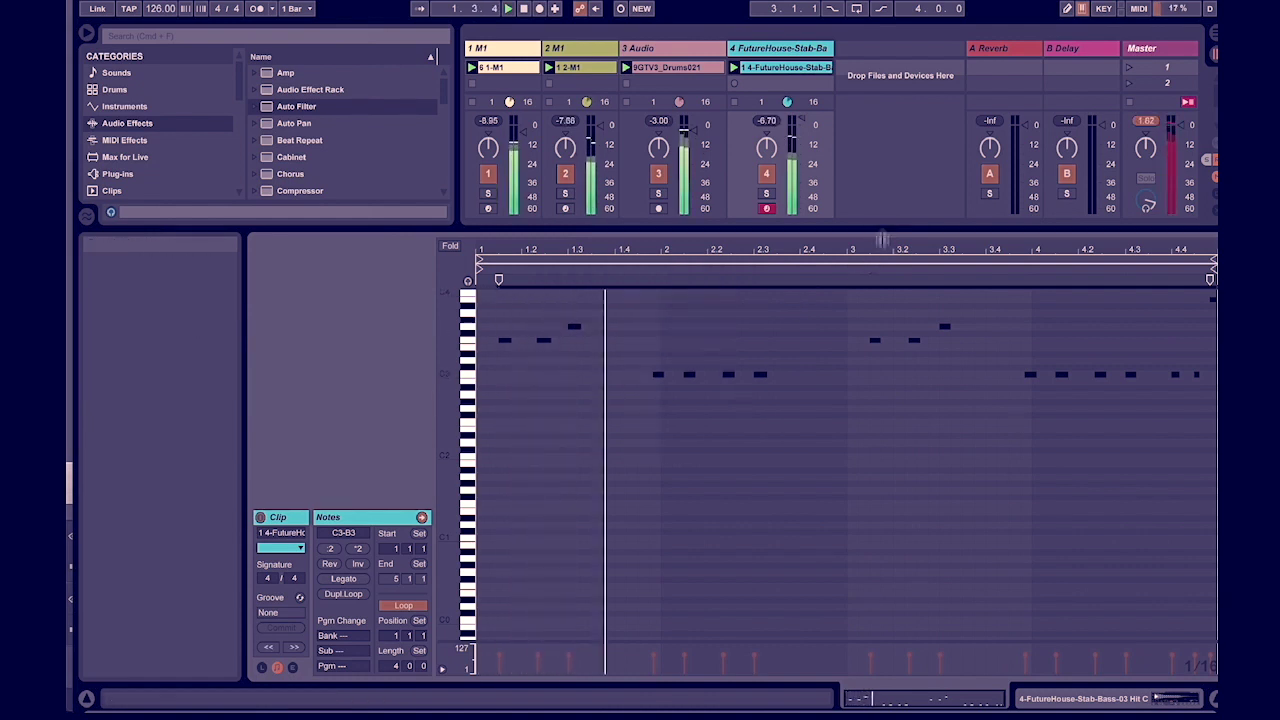
drag(882, 240, 882, 505)
click(565, 447)
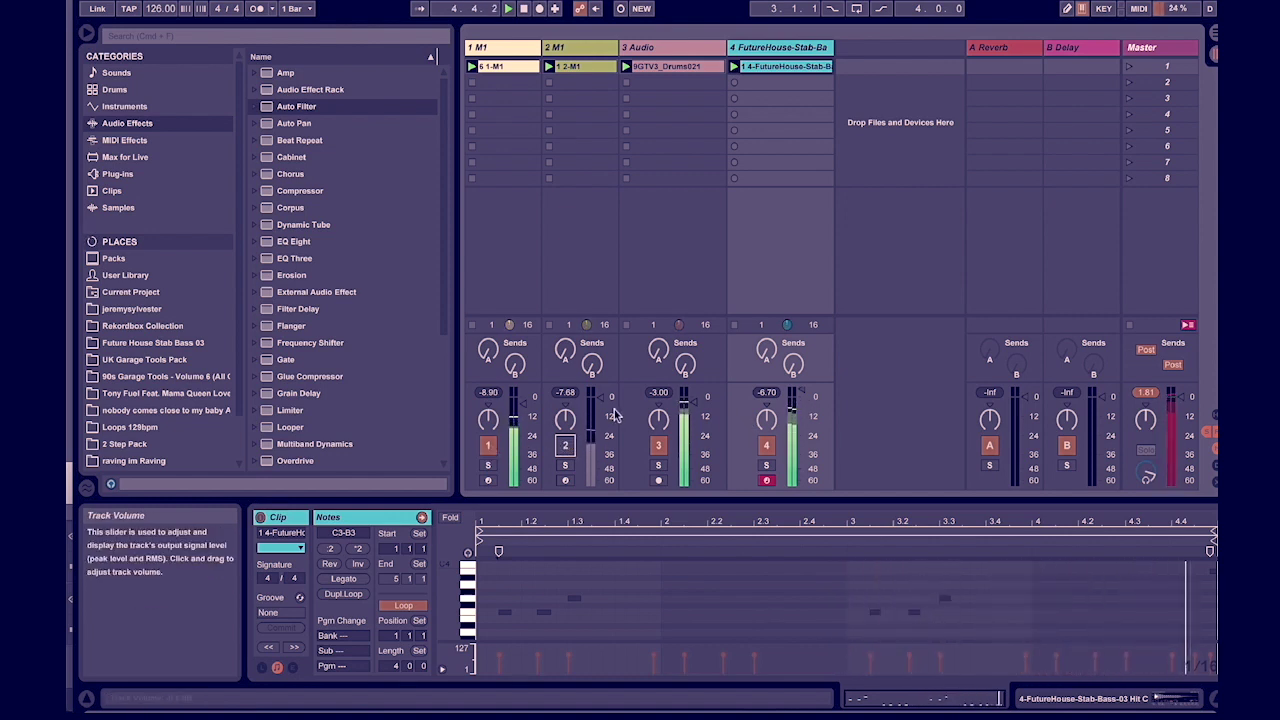
click(488, 446)
click(488, 446)
click(658, 446)
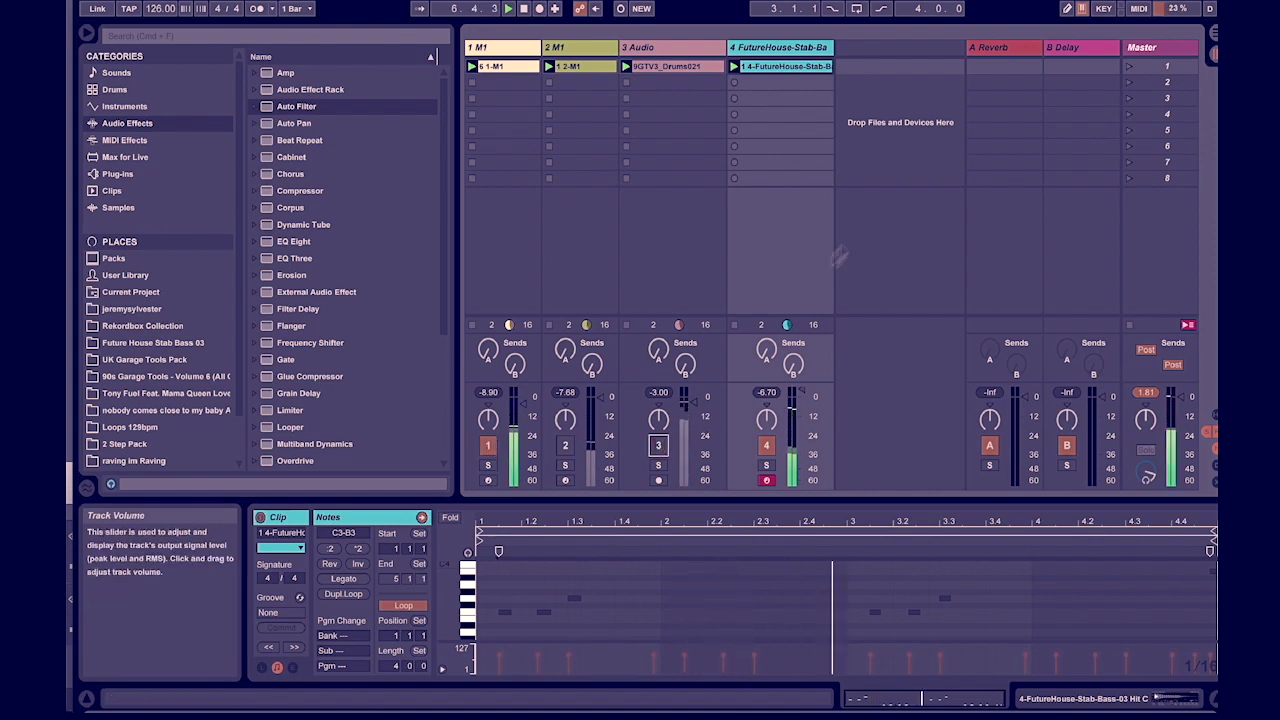
Enable note preview and lower both groups of C3 bass notes, around bar 2 and in bar 4, to A2
drag(912, 497, 915, 305)
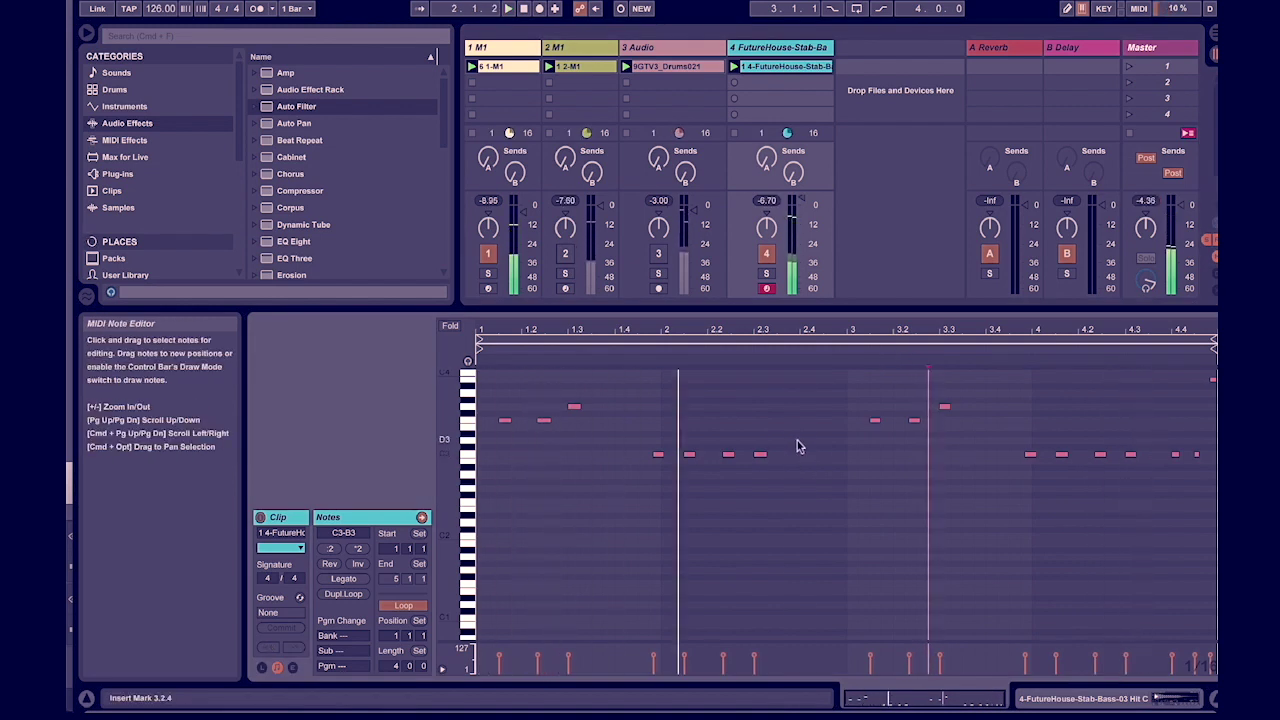
drag(797, 443, 655, 479)
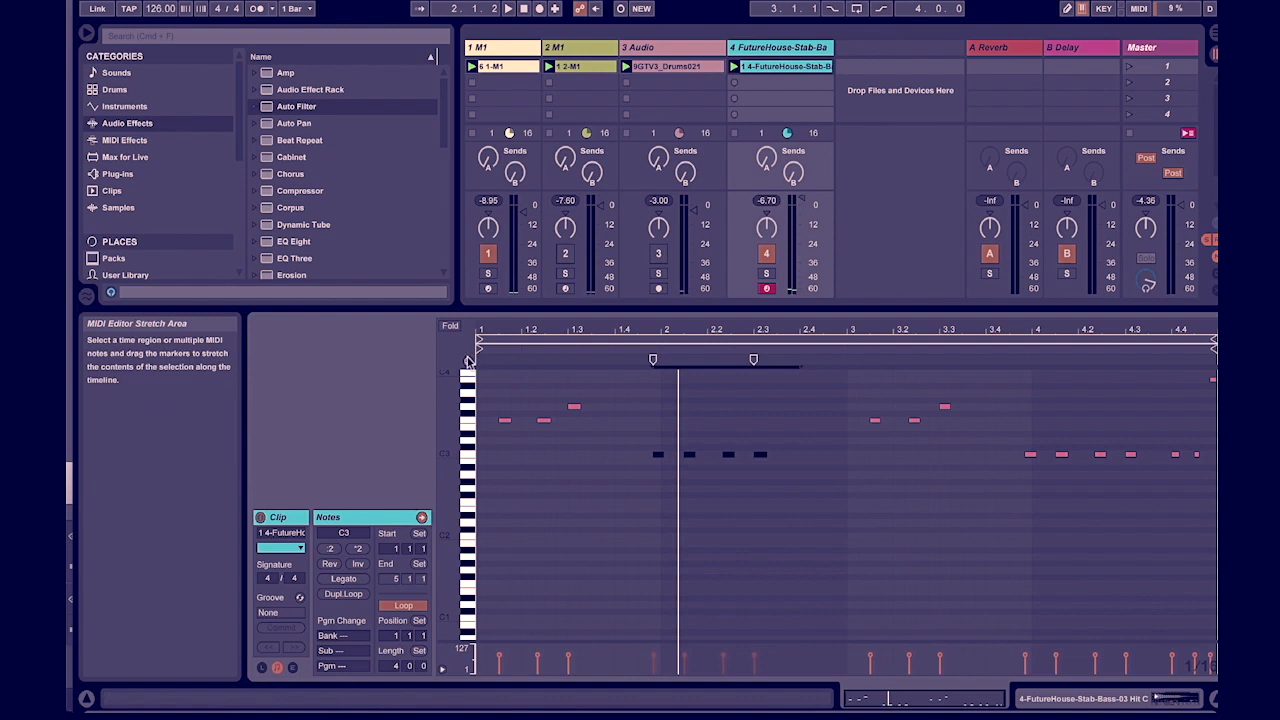
alt+click(656, 470)
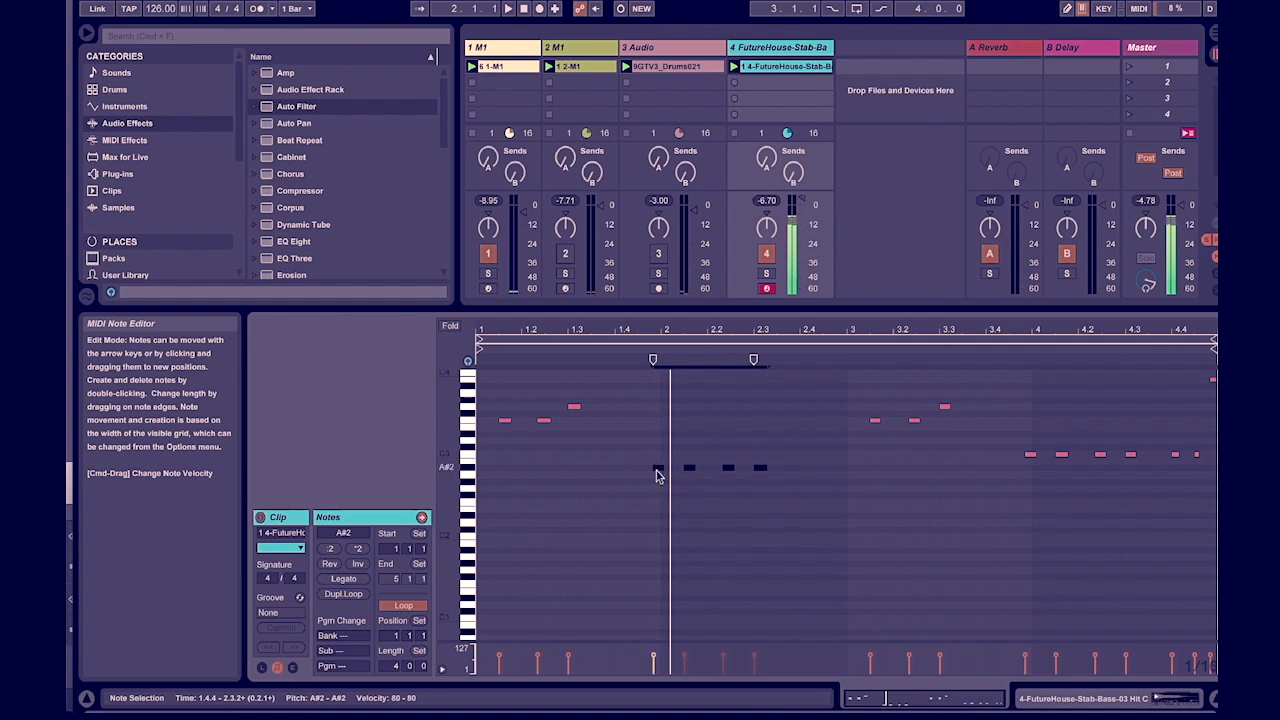
drag(656, 476, 660, 482)
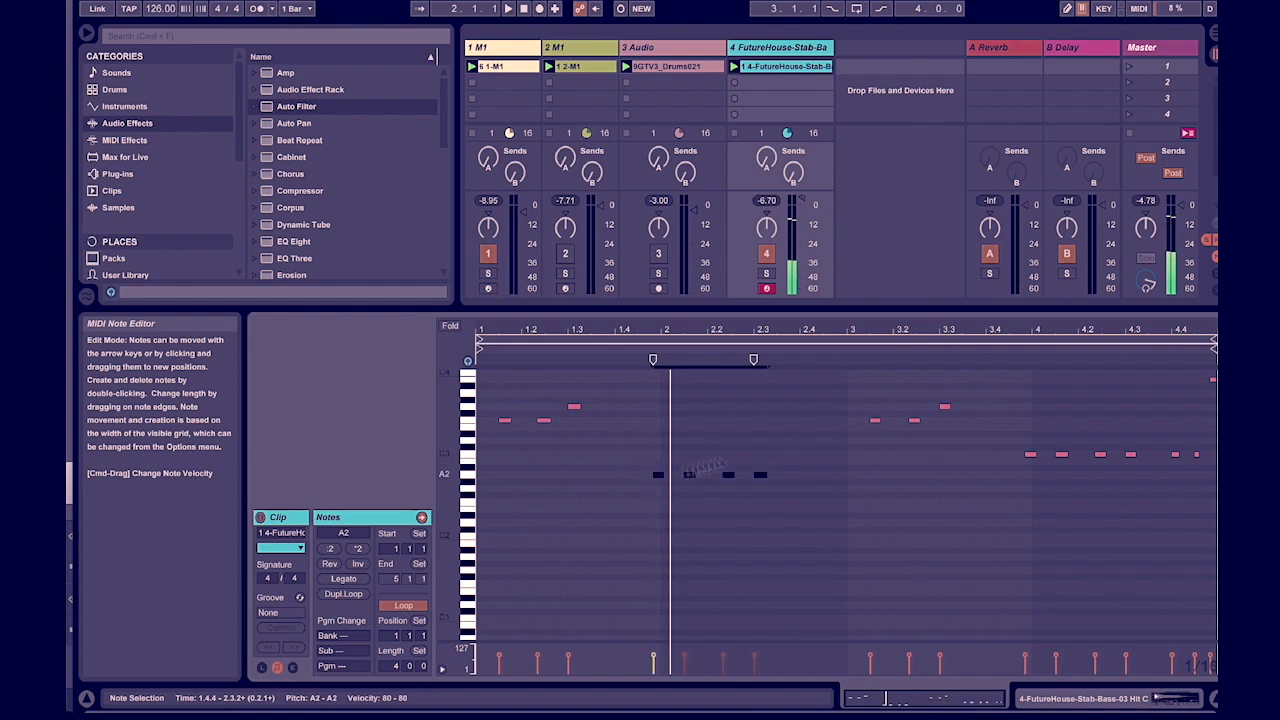
drag(1009, 438, 1216, 493)
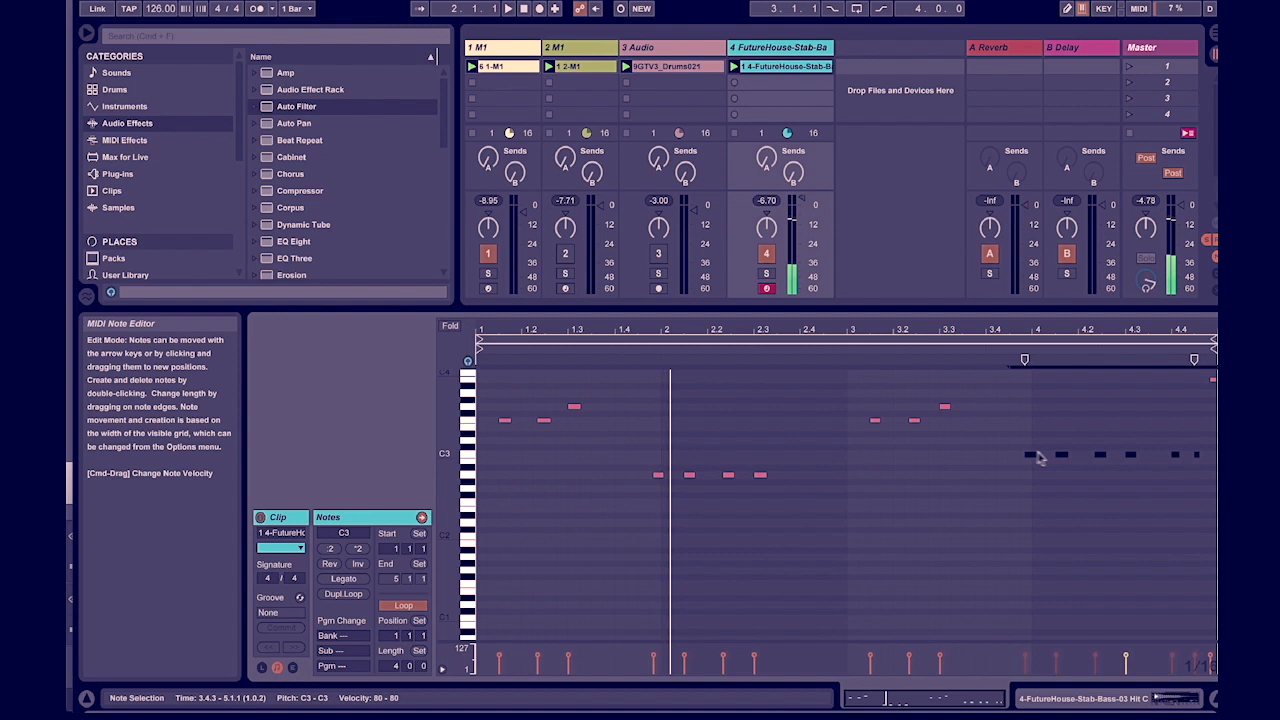
drag(1030, 458, 1032, 477)
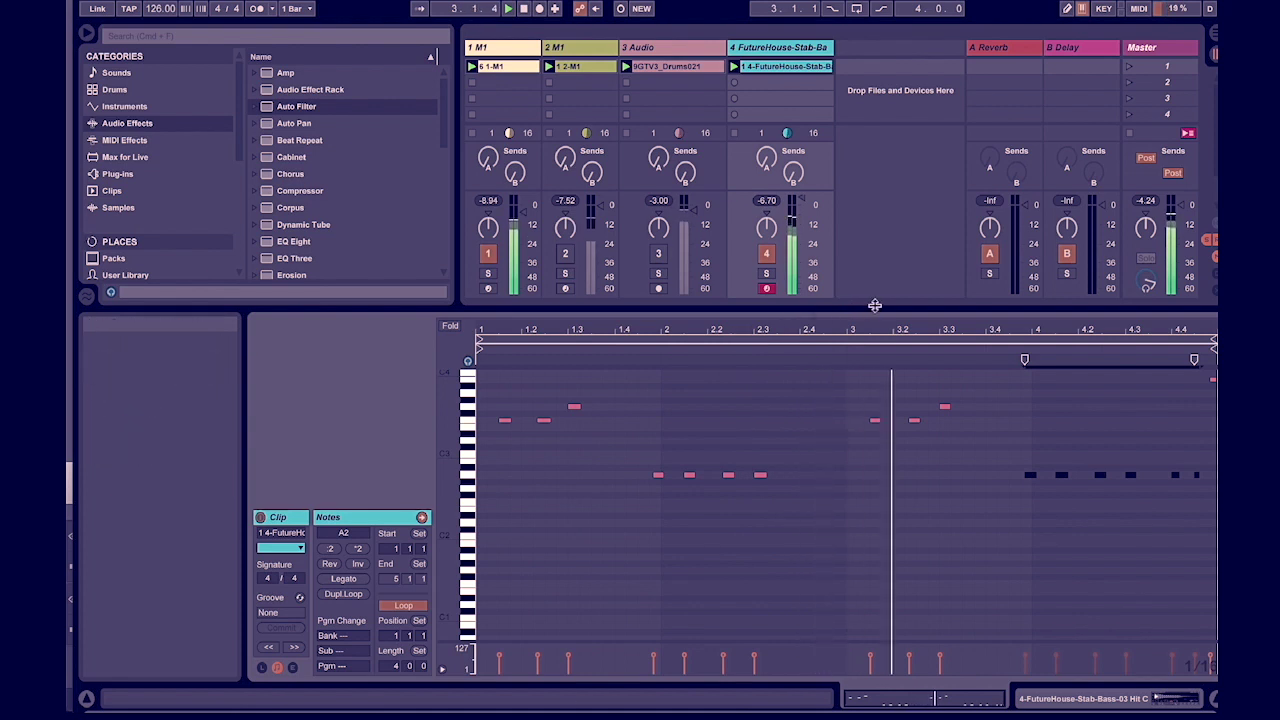
Lower the first M1 track's volume to -13.0 dB, then unmute the second M1 track and lower it to -9.7 dB
drag(846, 307, 848, 387)
drag(513, 292, 513, 301)
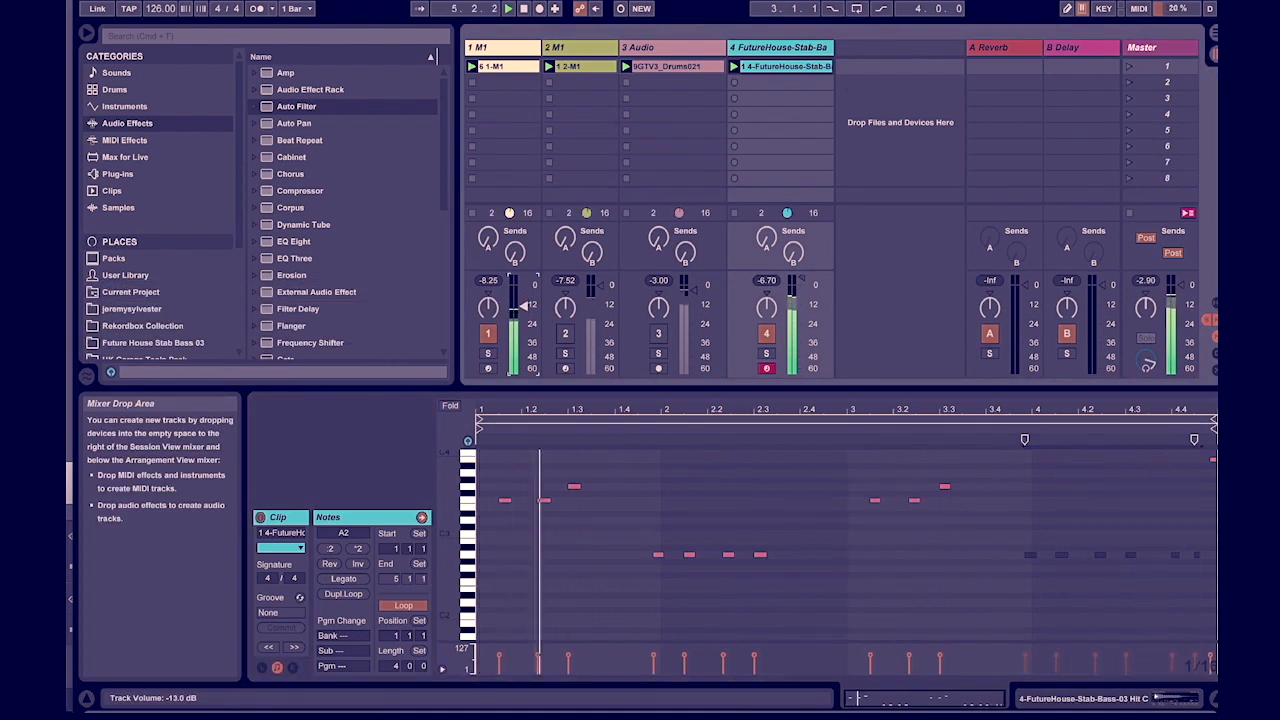
click(565, 333)
mouse_move(603, 290)
mouse_down()
mouse_move(600, 315)
mouse_move(603, 304)
mouse_up()
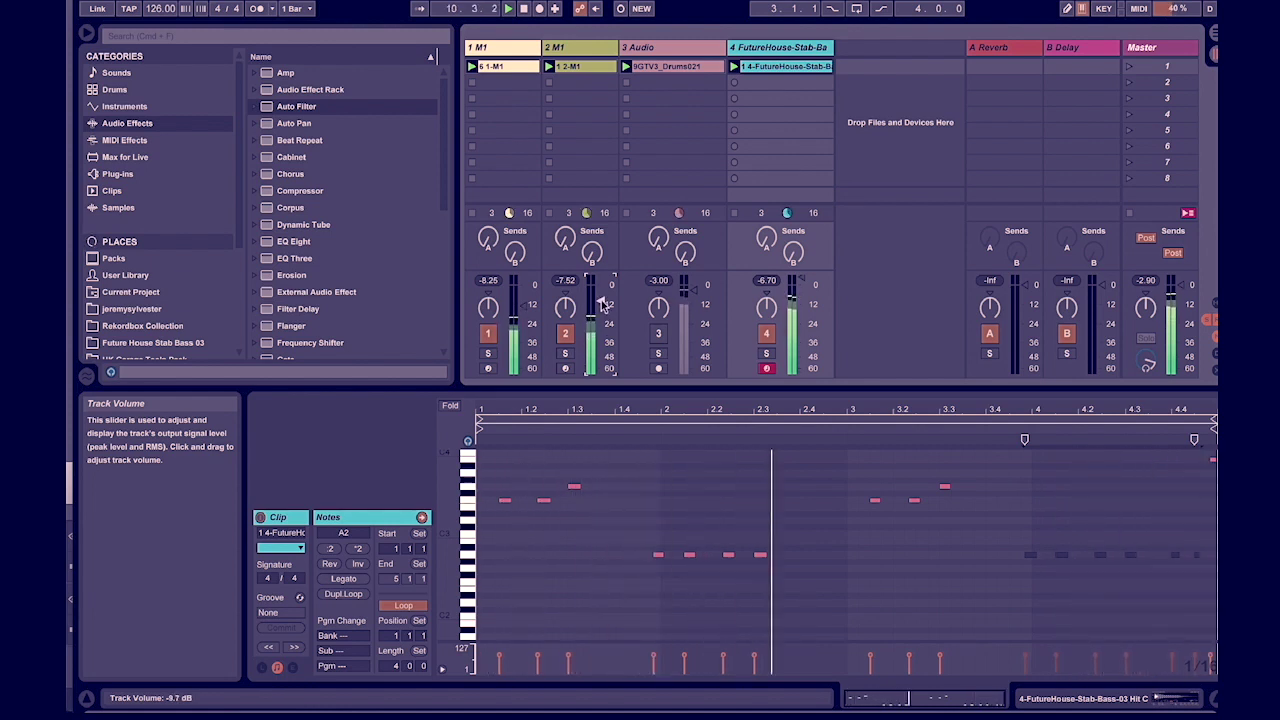